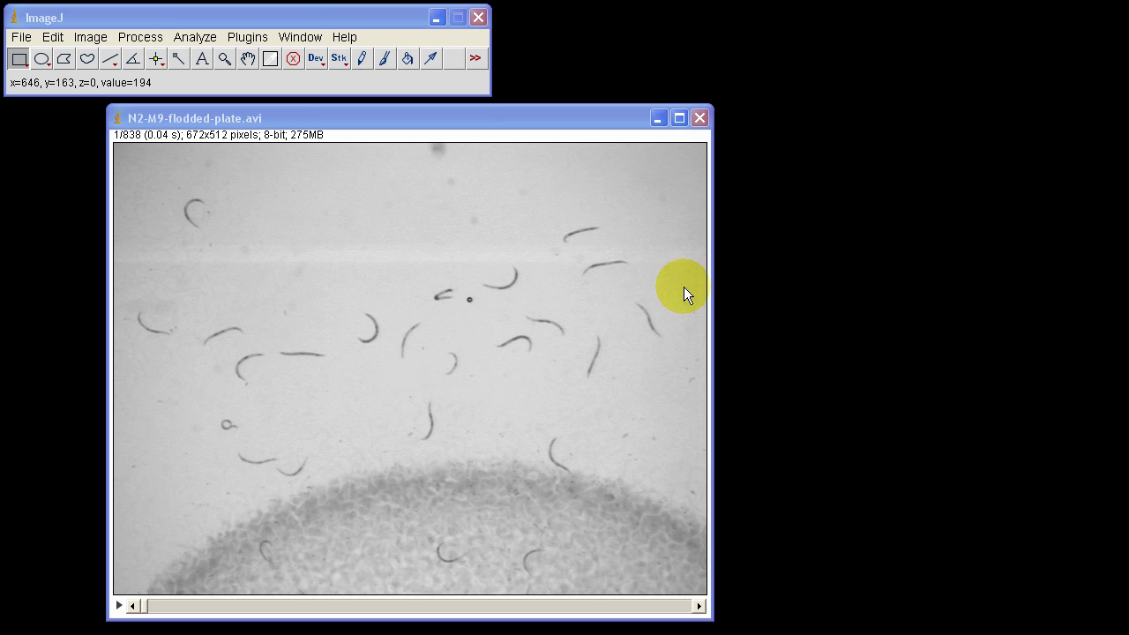
Play the N2 worm movie to preview the crawling worms, stopping around frame 709 of 838.
left_click(551, 280)
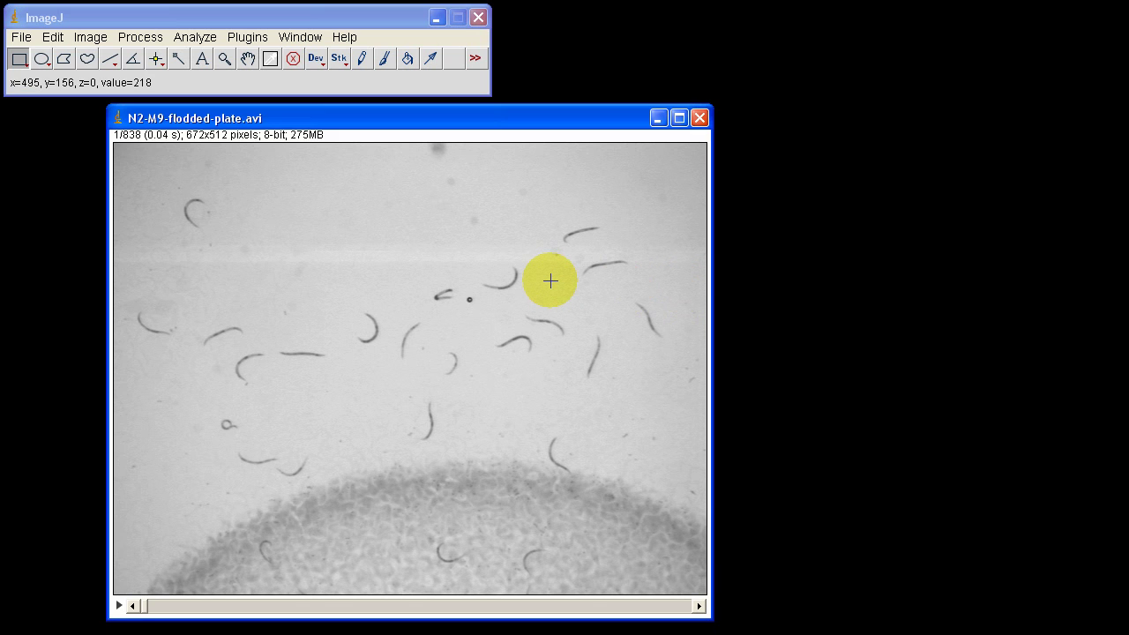
key("backslash")
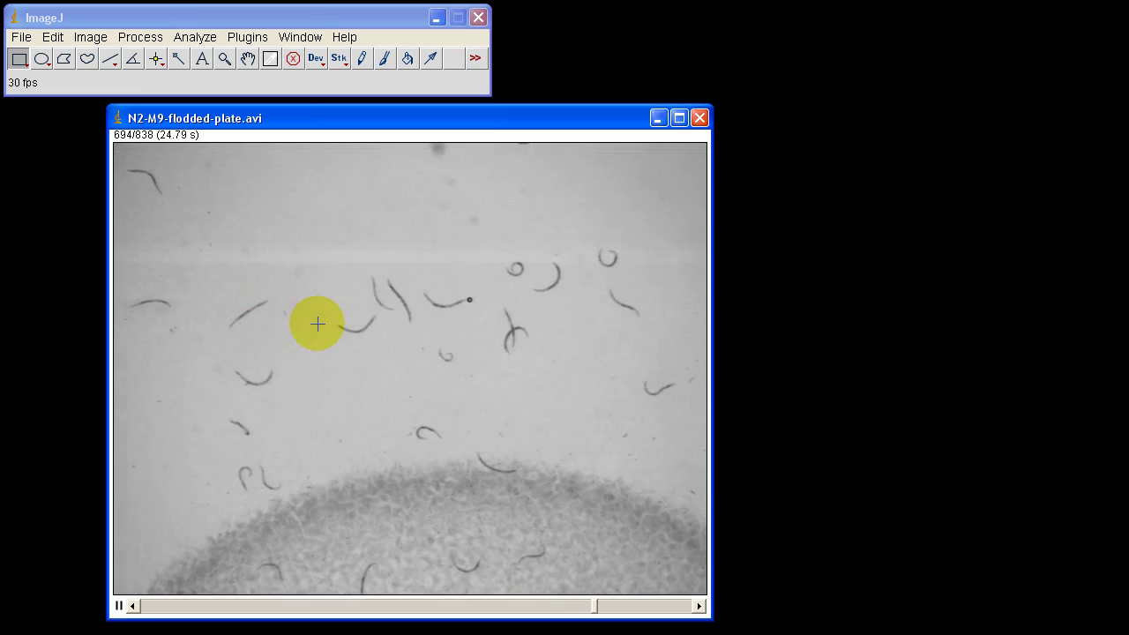
left_click(317, 324)
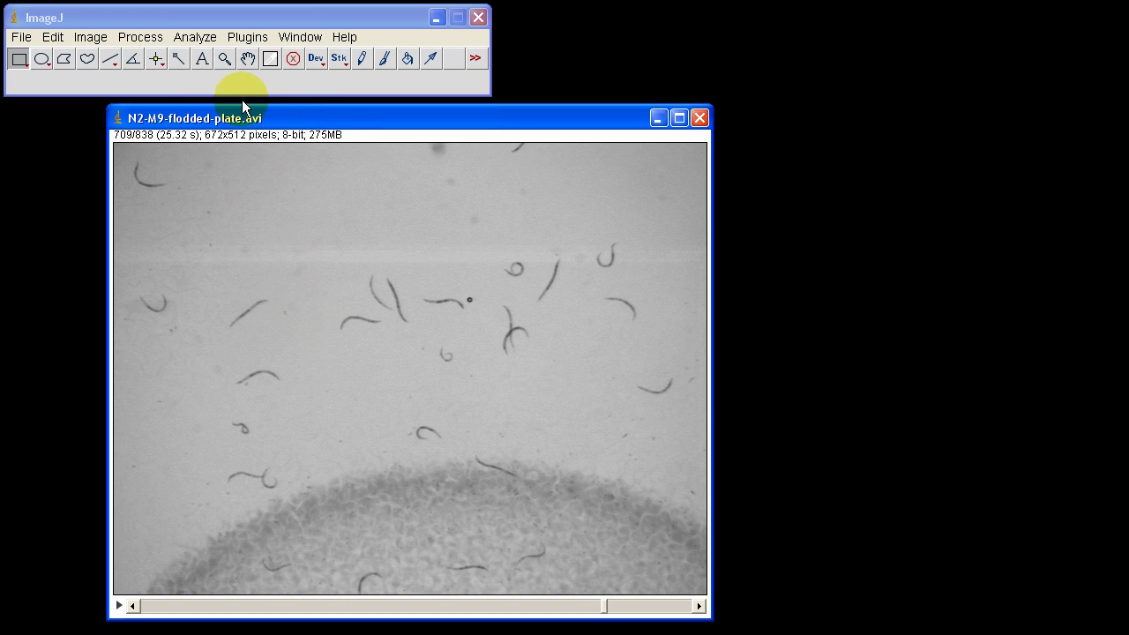
Run Stack Deflicker on the worm movie, normalising every frame to frame 1.
left_click(246, 40)
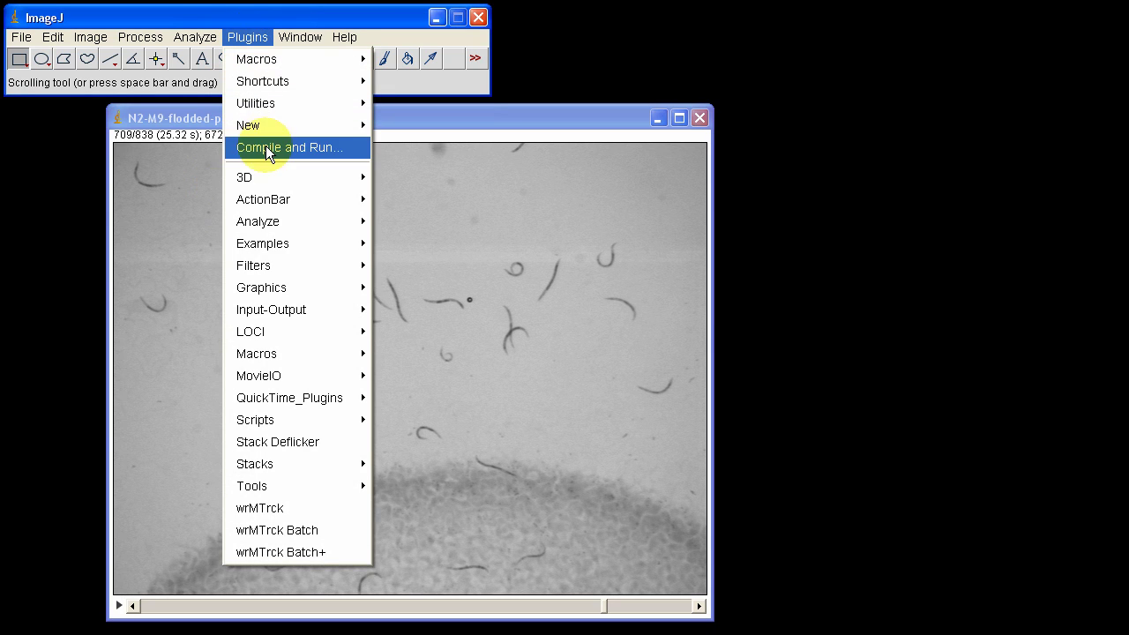
mouse_move(290, 342)
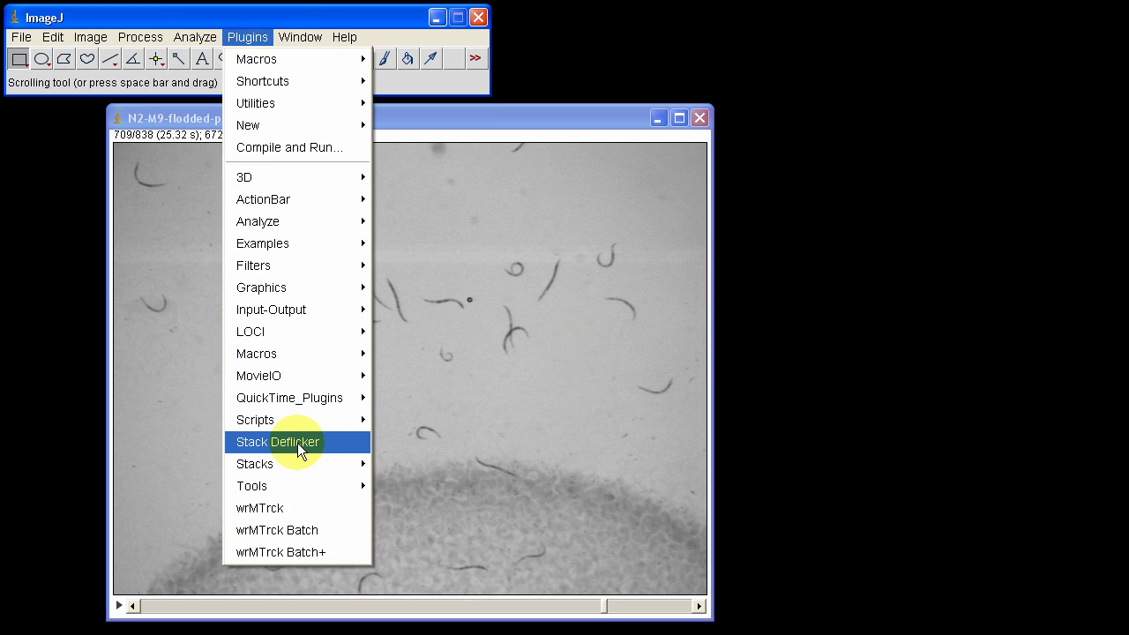
left_click(297, 443)
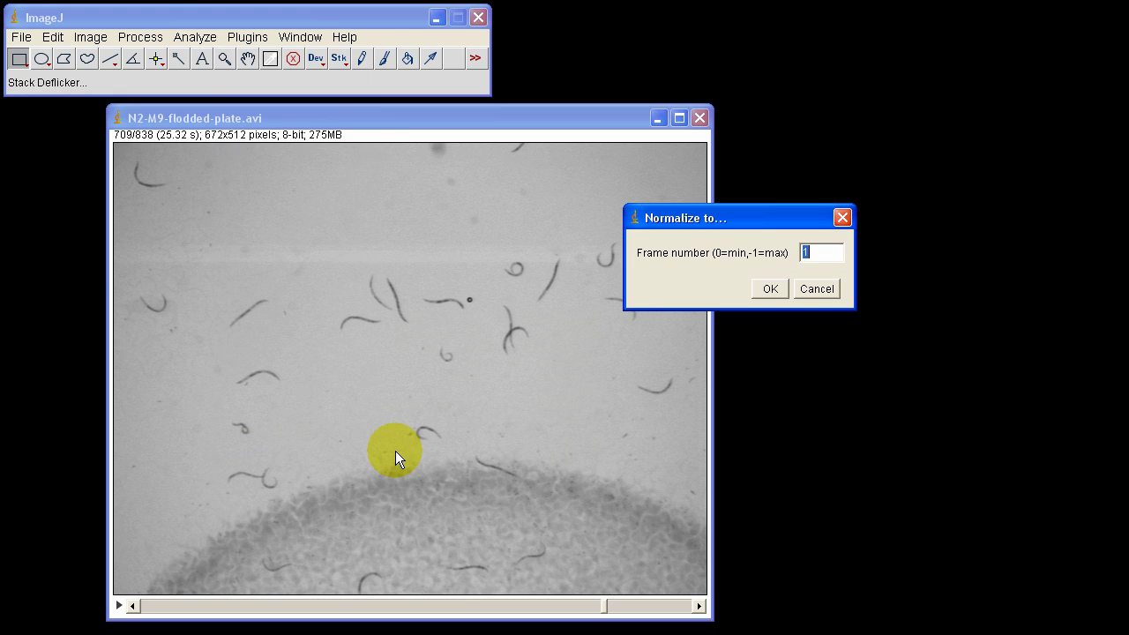
left_click_drag(693, 221, 624, 225)
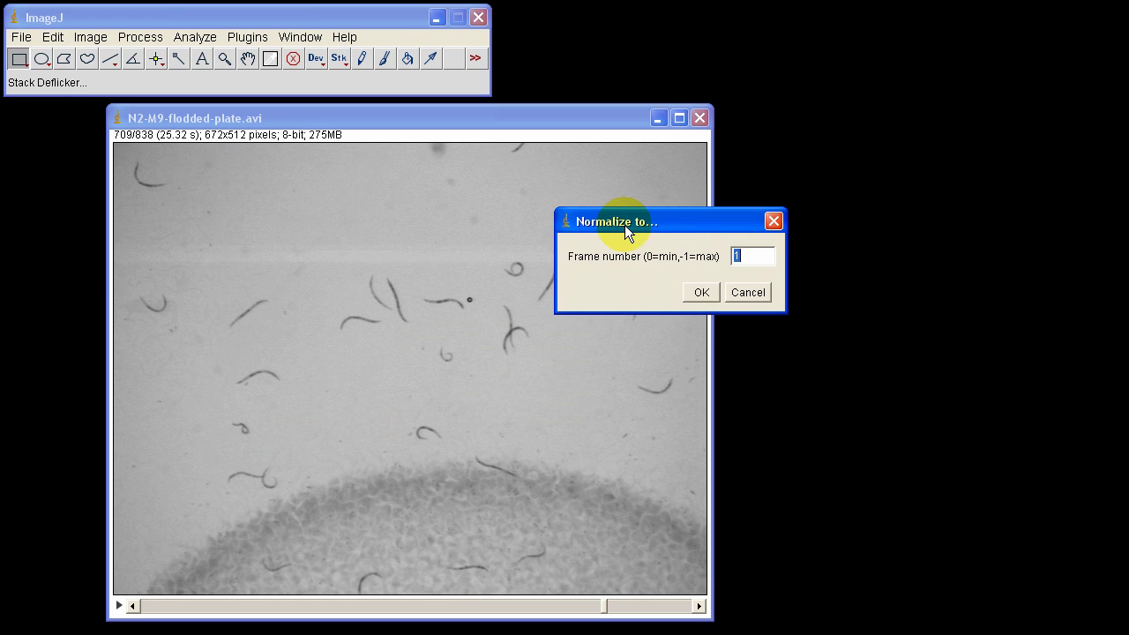
left_click(702, 292)
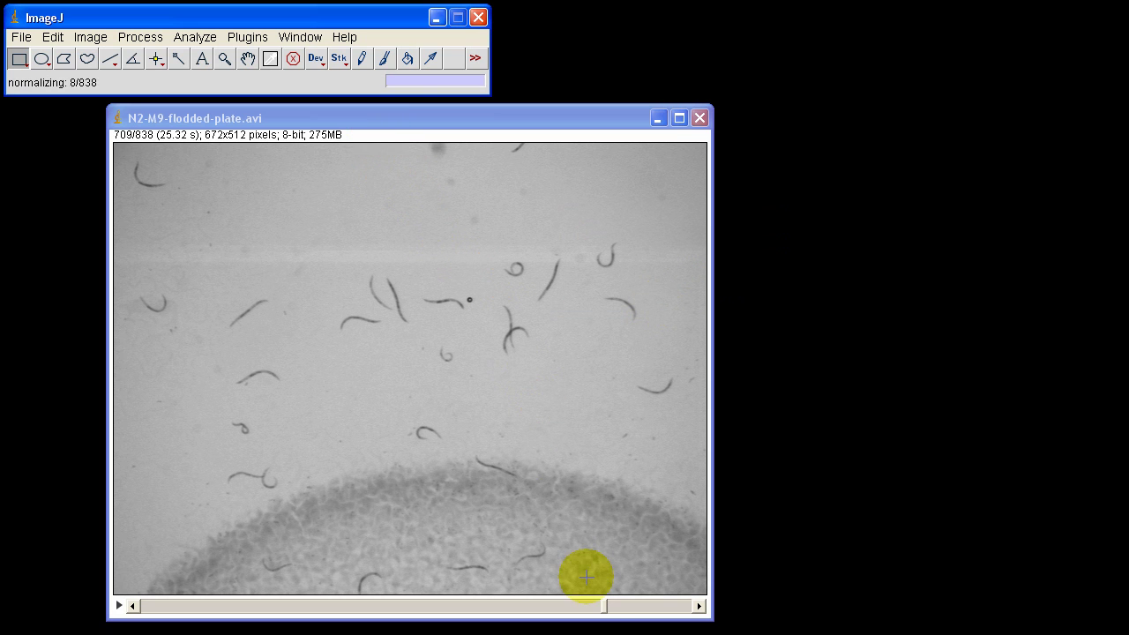
Rewind the deflickered movie to an early frame, move its window up-left, and replay it.
left_click(606, 608)
left_click_drag(606, 609, 182, 593)
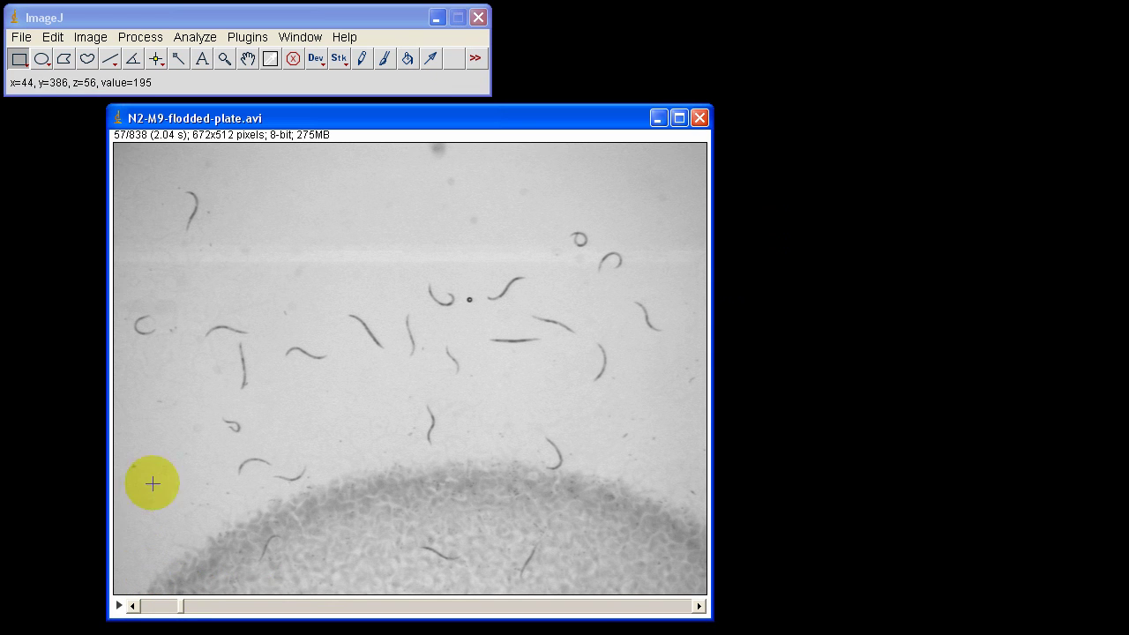
left_click_drag(260, 122, 241, 122)
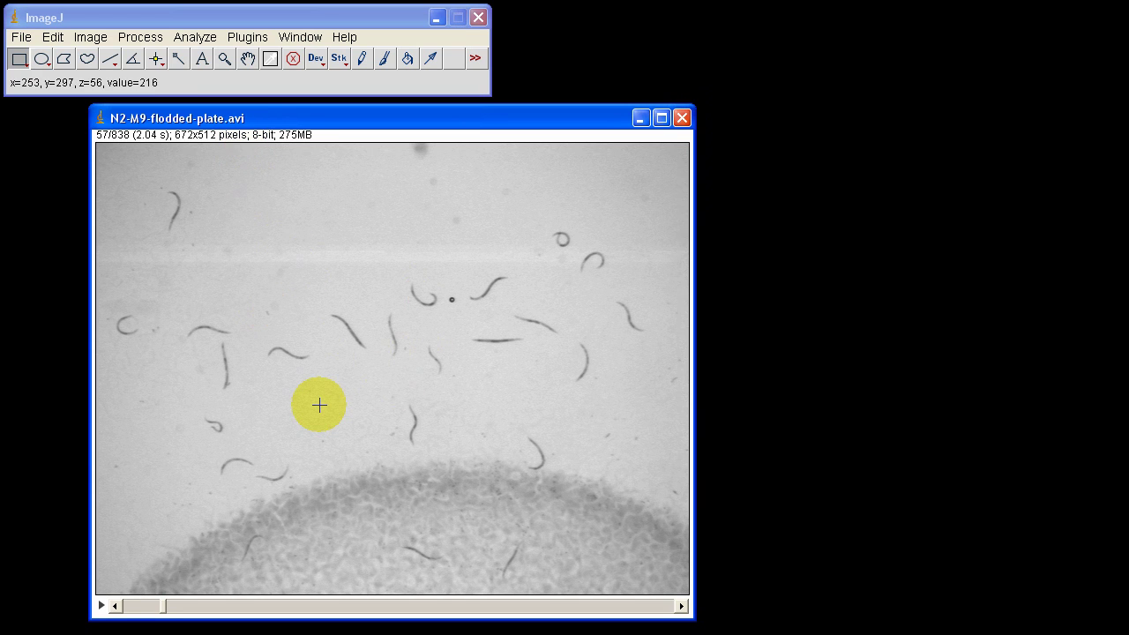
key("backslash")
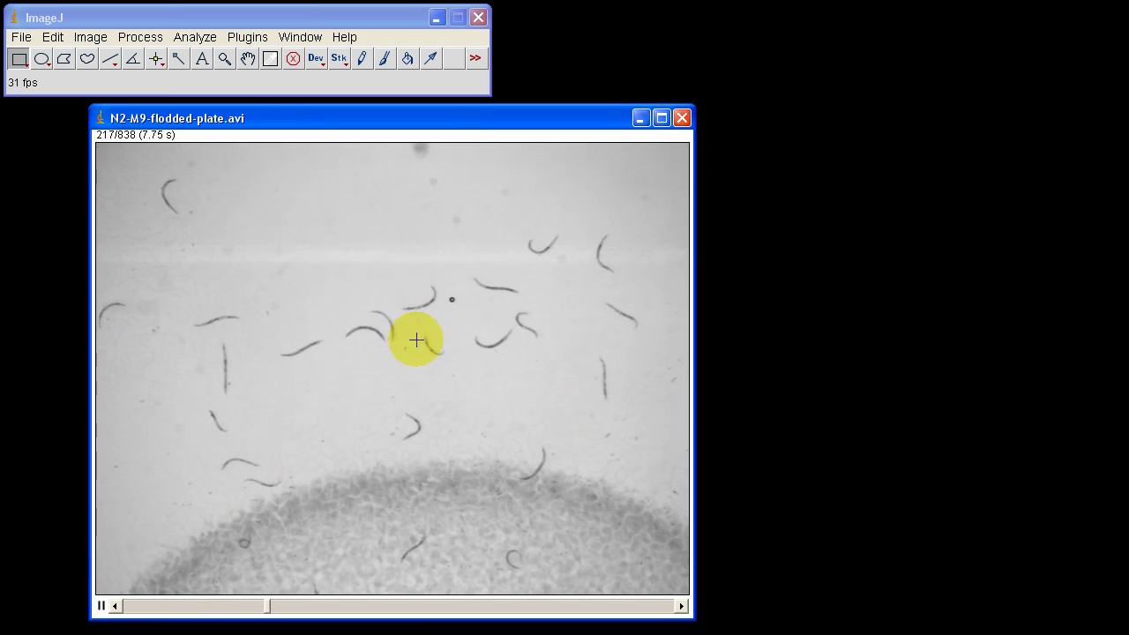
Make a Max Intensity Z projection of slices 1–838 as a worm-free background.
left_click(76, 39)
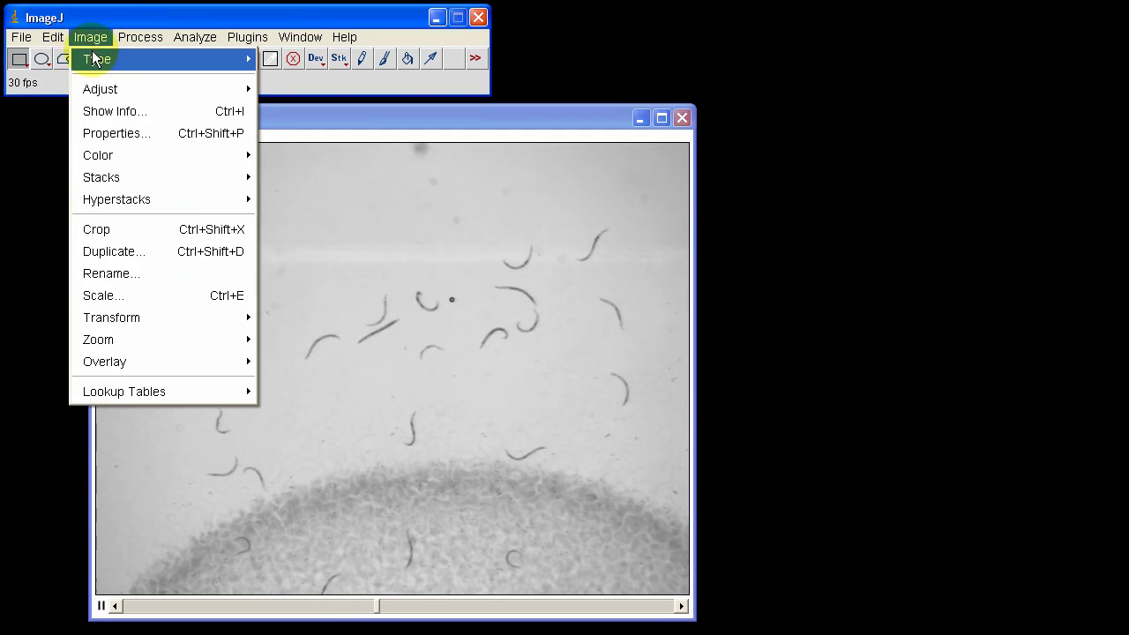
mouse_move(133, 176)
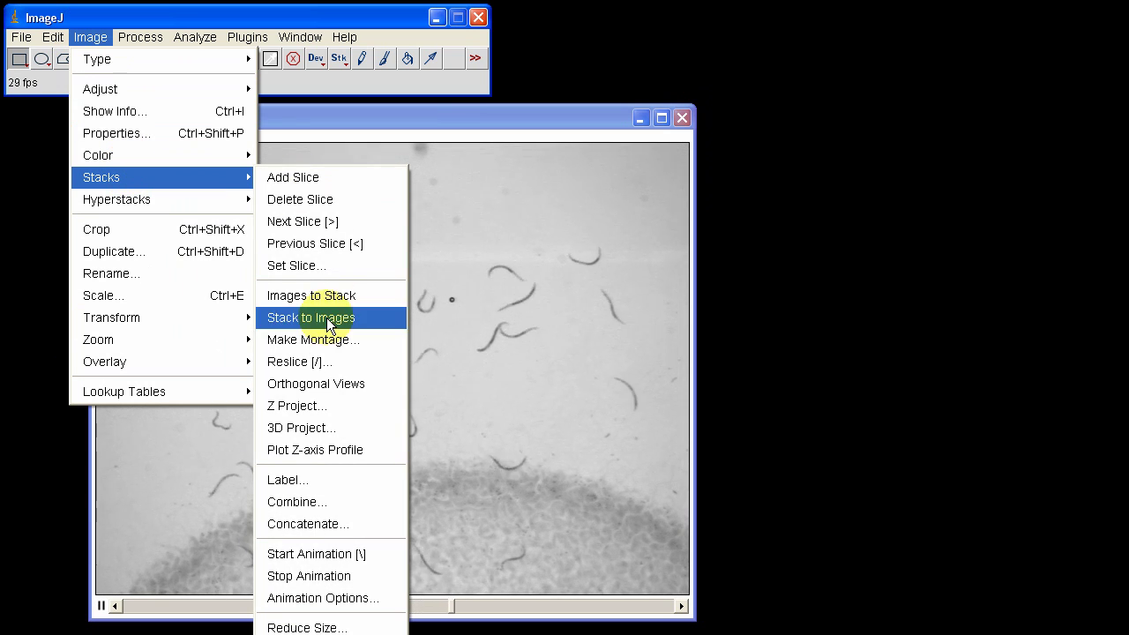
left_click(326, 405)
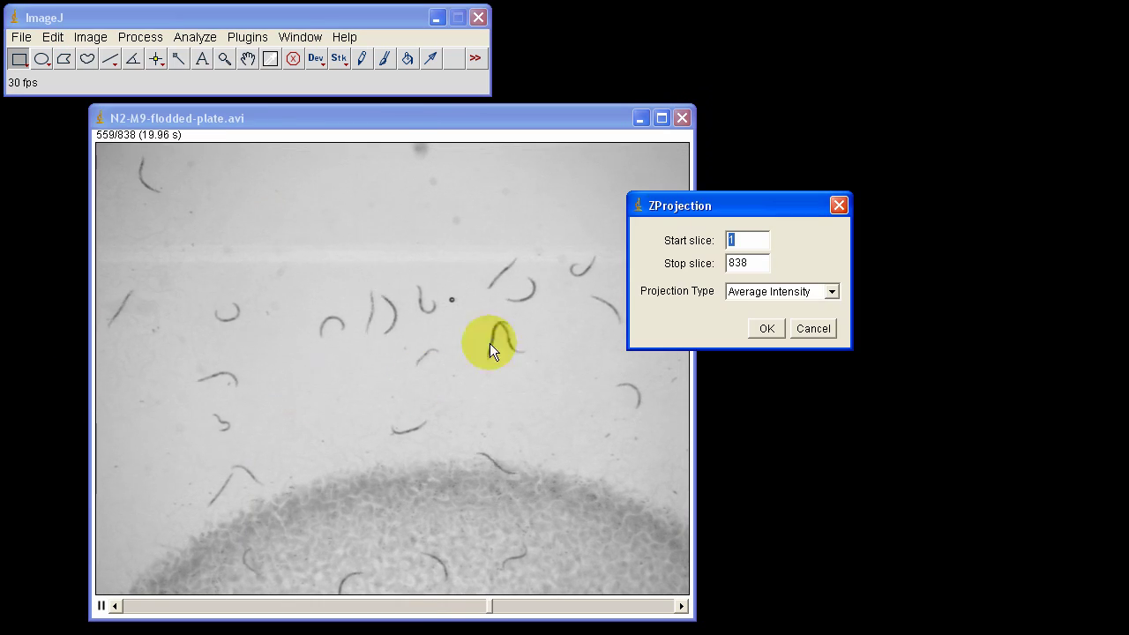
left_click_drag(706, 202, 600, 177)
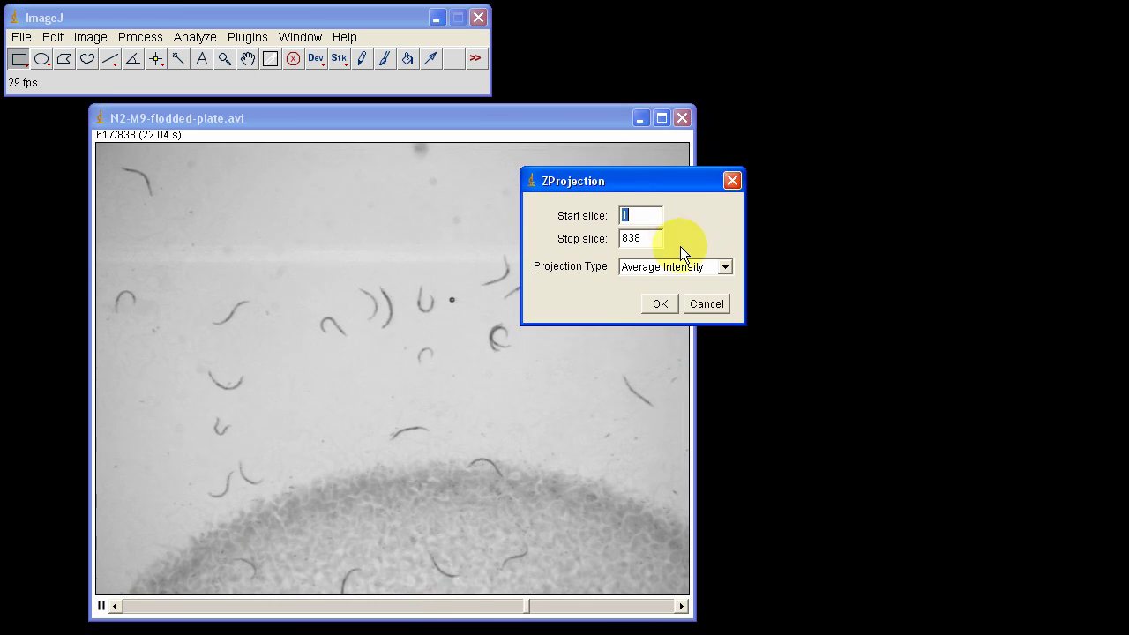
left_click(700, 268)
left_click(701, 296)
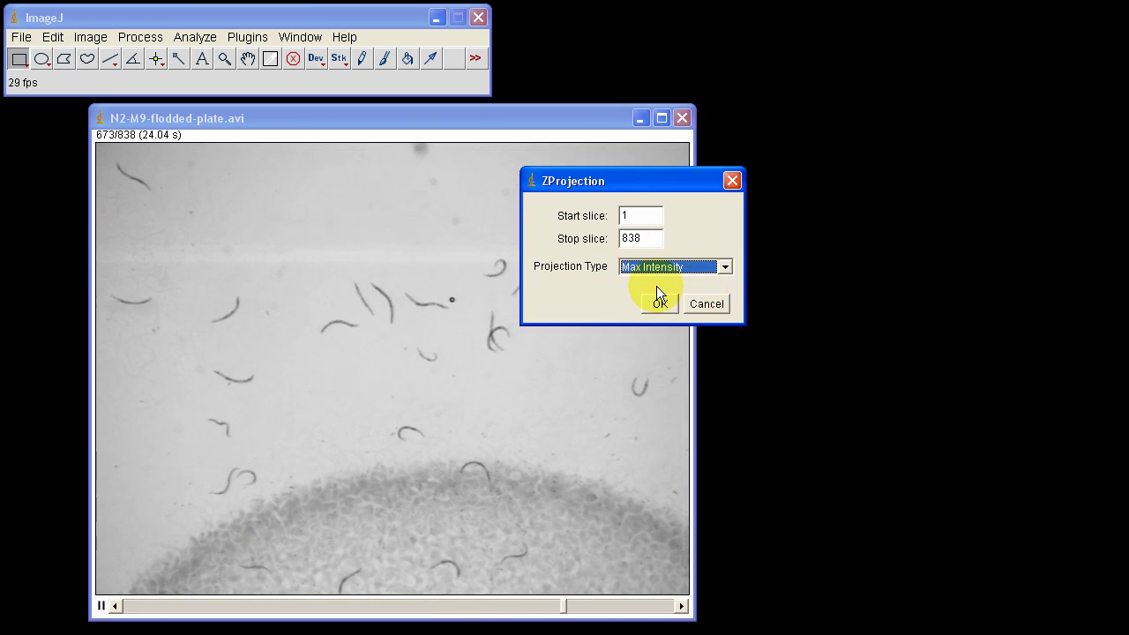
left_click(653, 300)
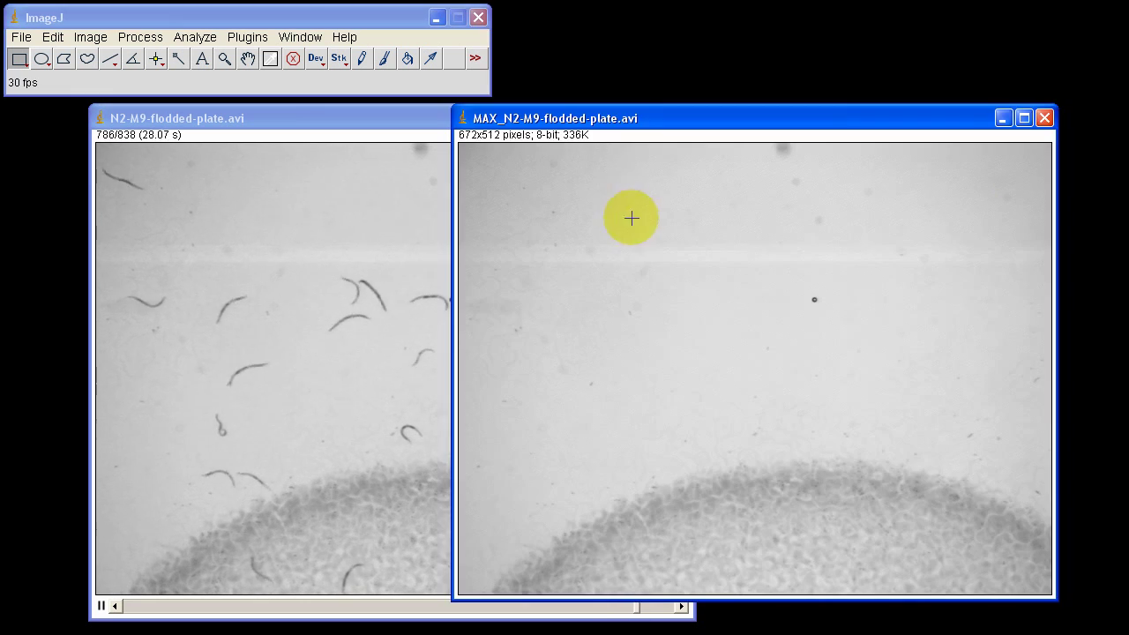
Place the MAX projection beside the movie and stop playback at frame 648.
left_click_drag(588, 118, 567, 117)
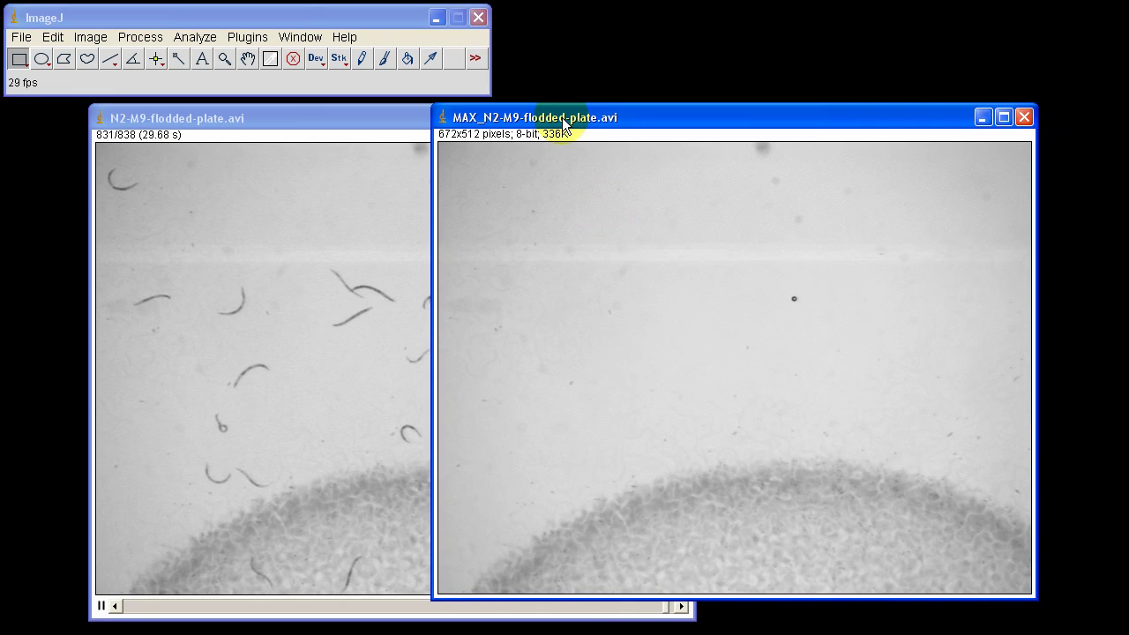
left_click_drag(331, 131, 296, 110)
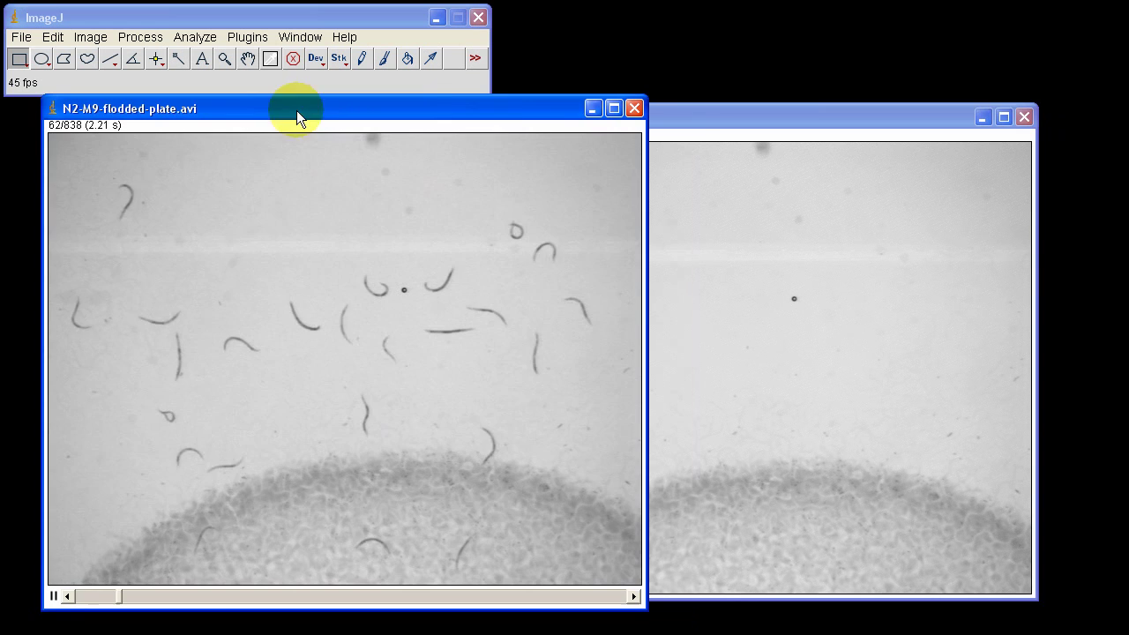
left_click_drag(687, 117, 754, 117)
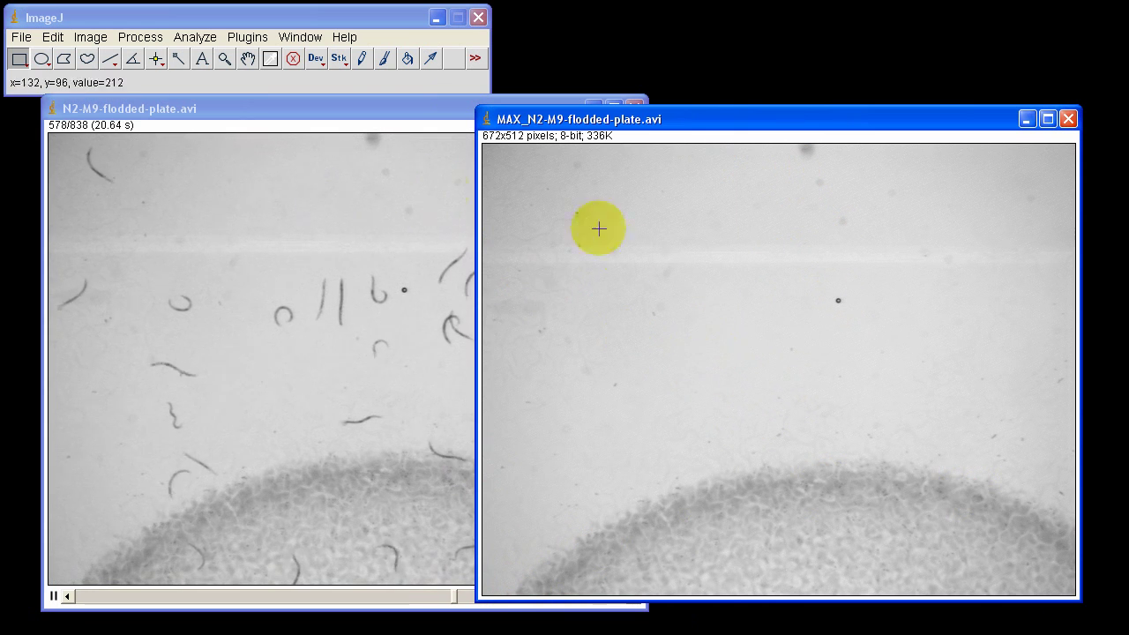
left_click(341, 111)
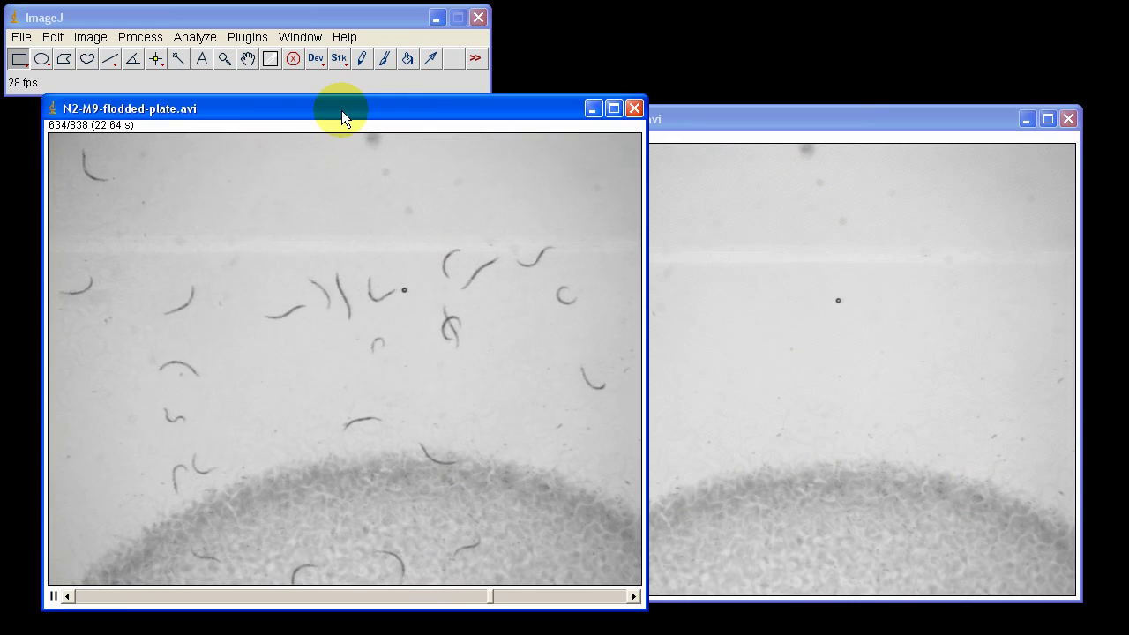
left_click(599, 205)
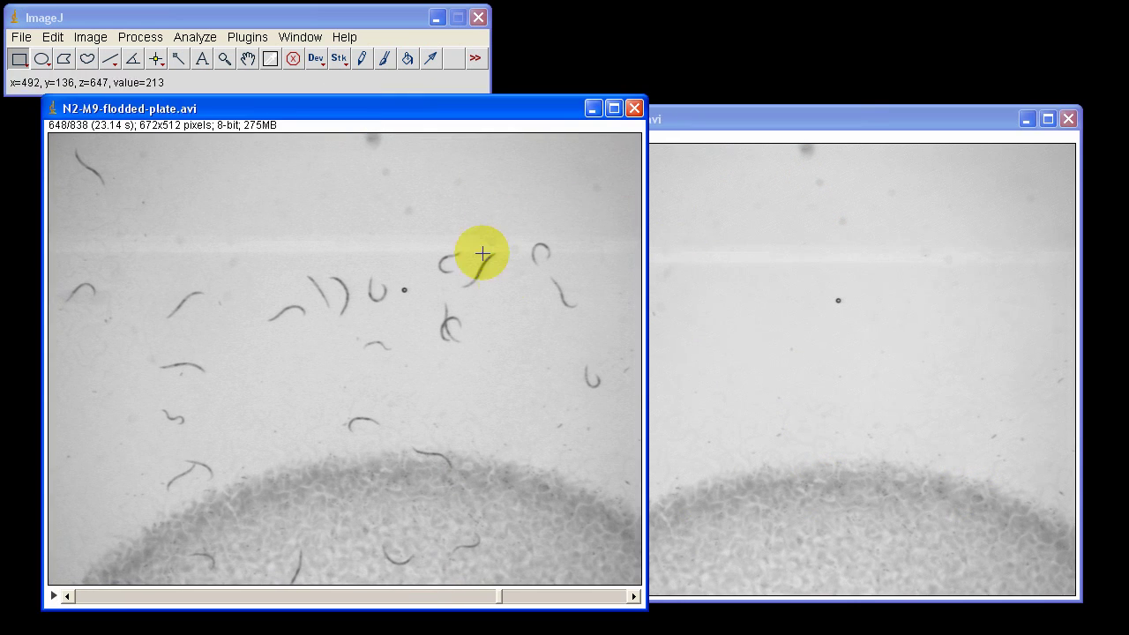
left_click(740, 128)
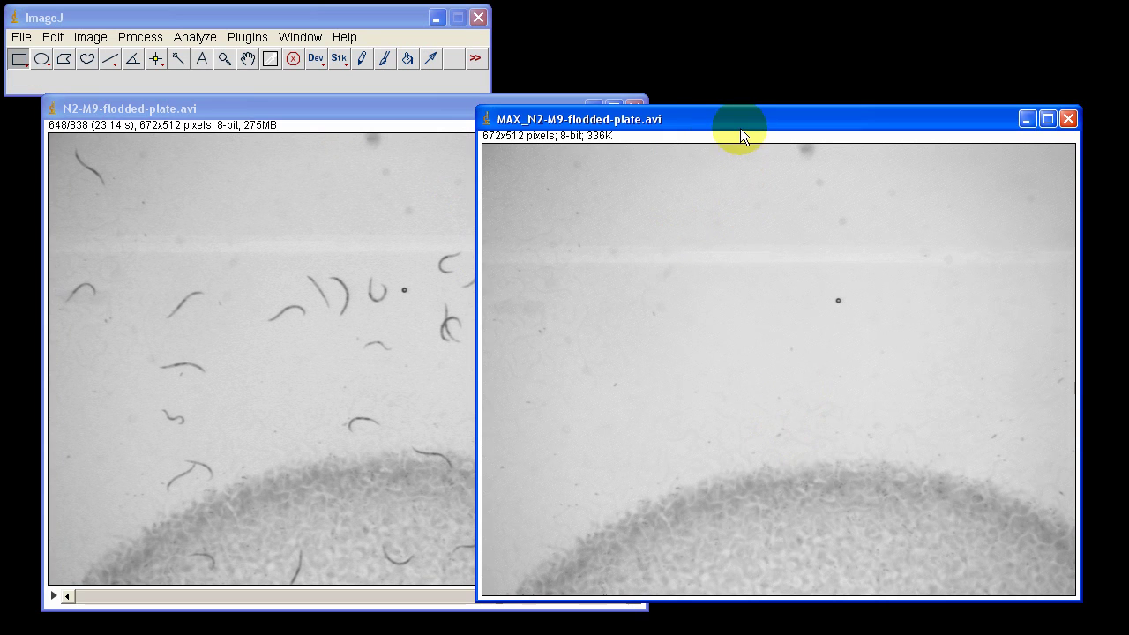
Set Image Calculator to Difference of the N2 movie and MAX projection, replacing the movie.
left_click(141, 38)
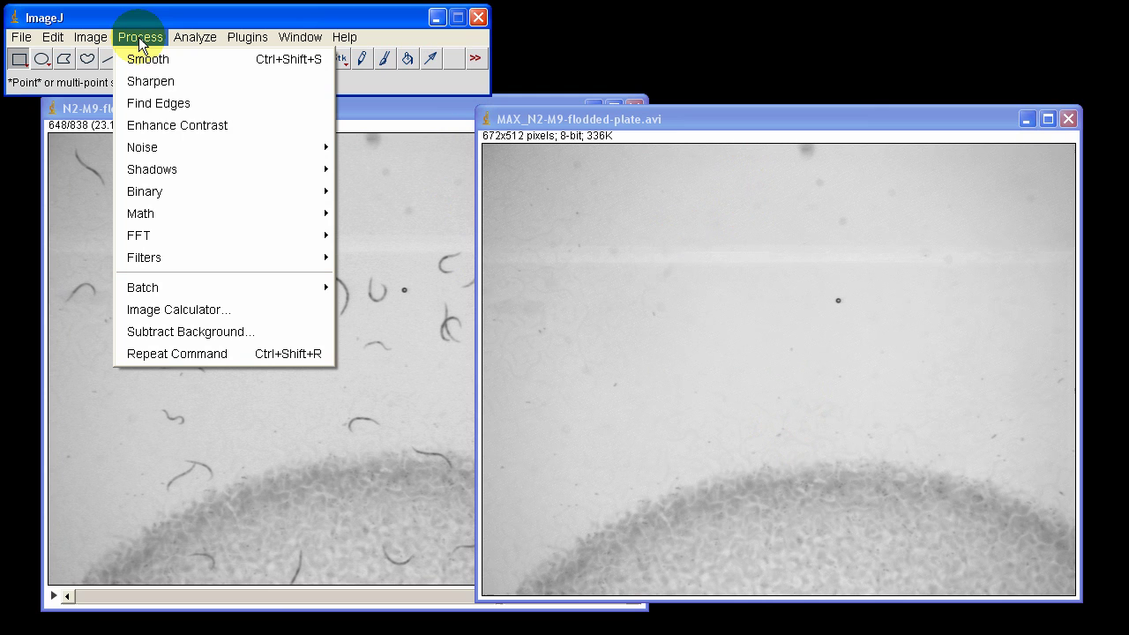
left_click(200, 309)
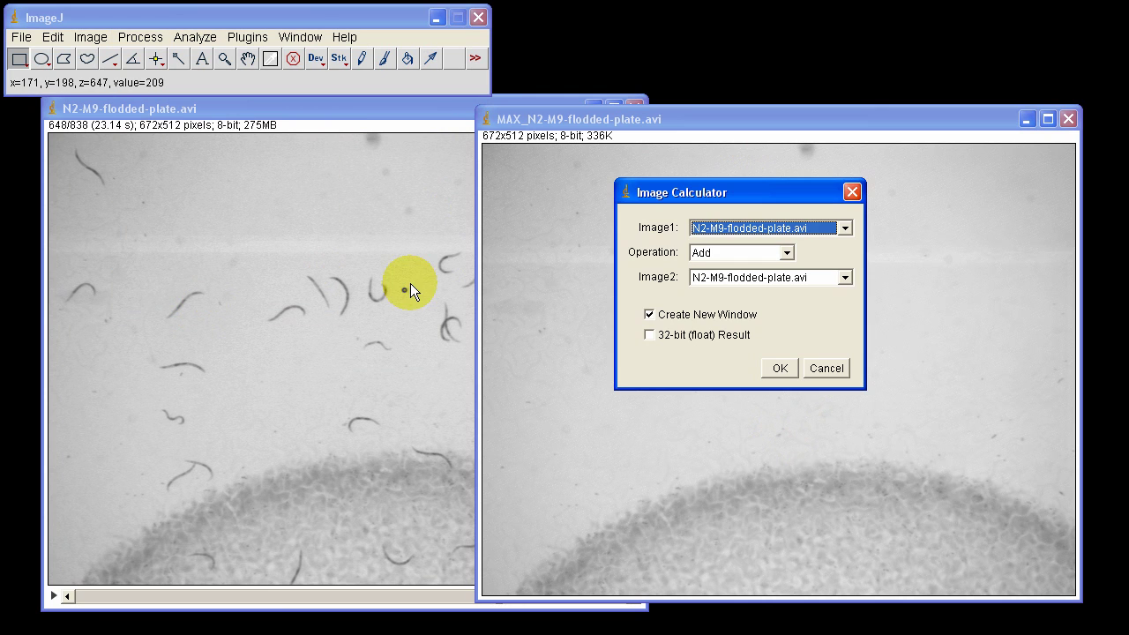
left_click(732, 254)
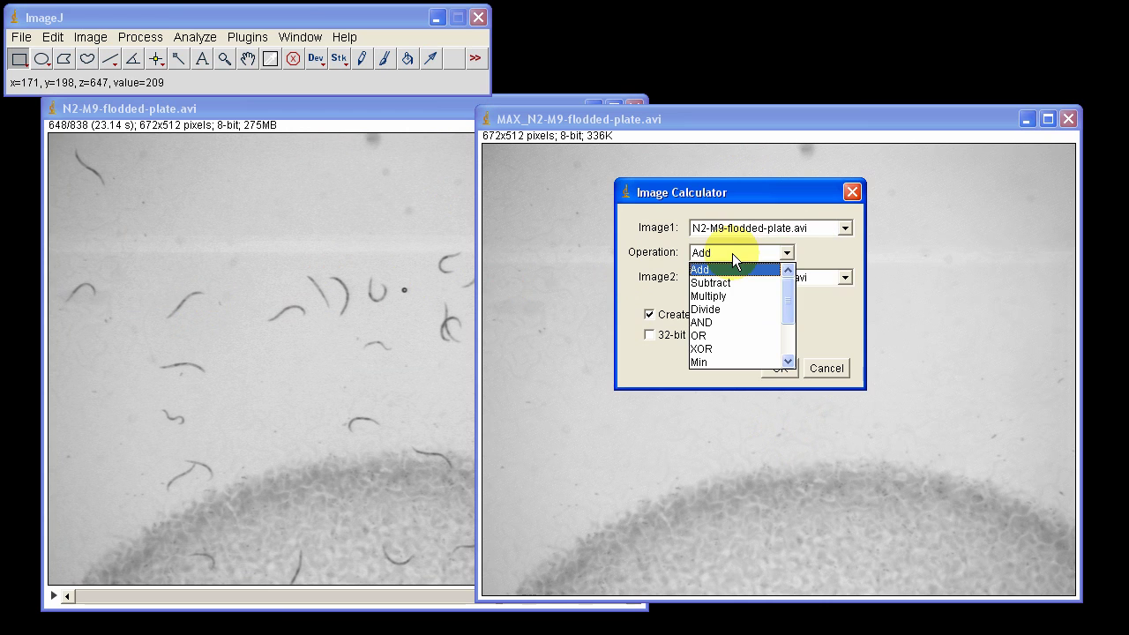
left_click_drag(787, 295, 786, 329)
left_click(770, 335)
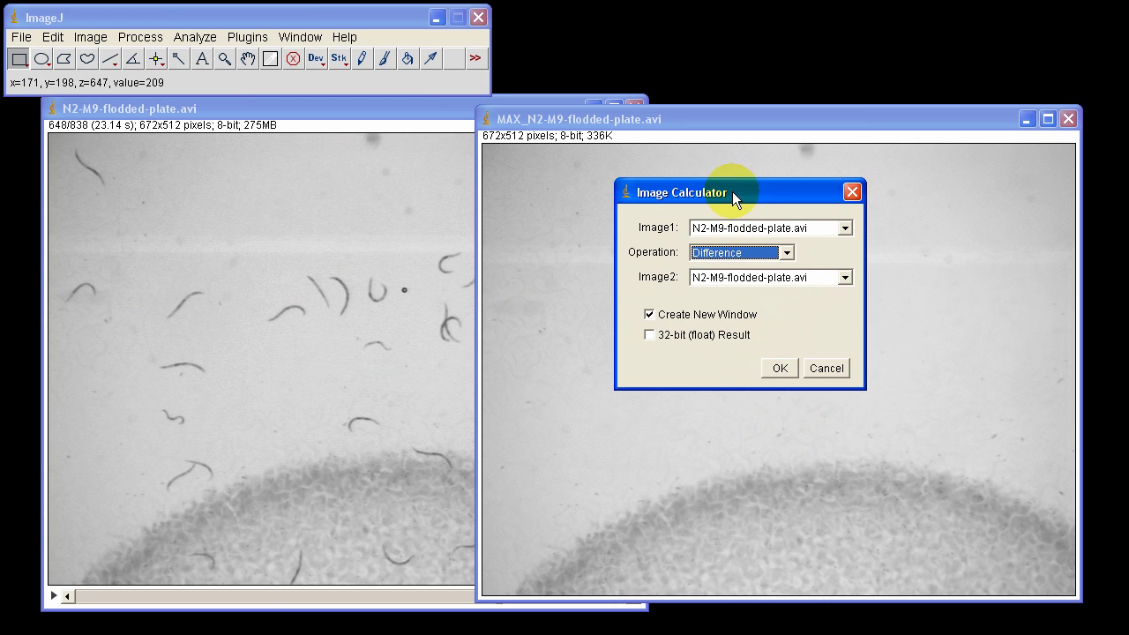
left_click(749, 277)
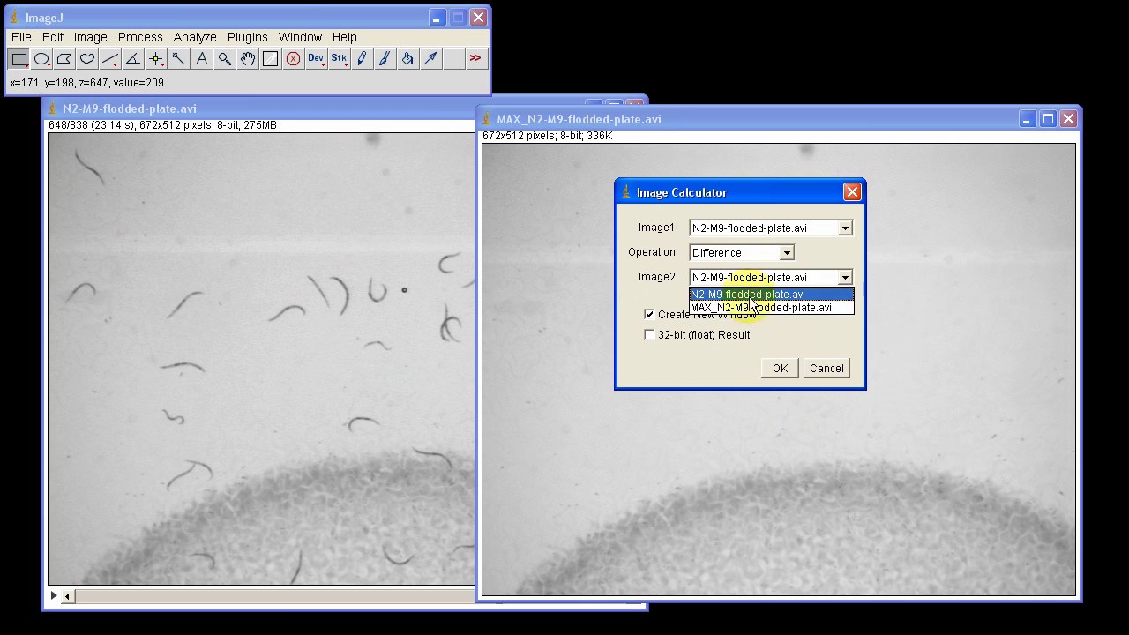
left_click(752, 306)
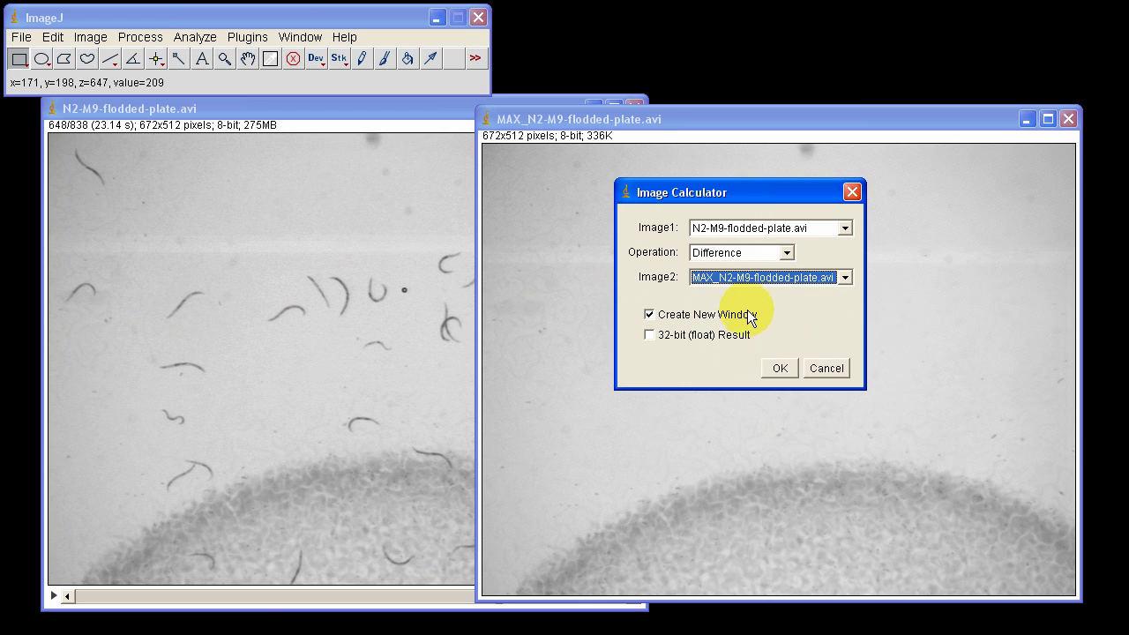
left_click(730, 313)
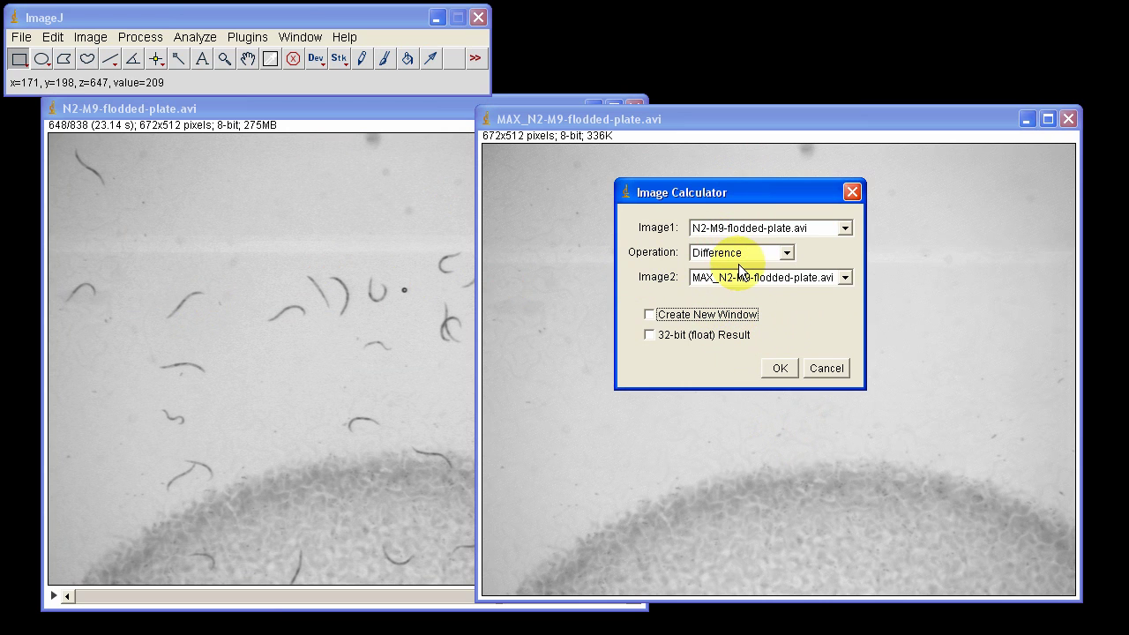
left_click(782, 370)
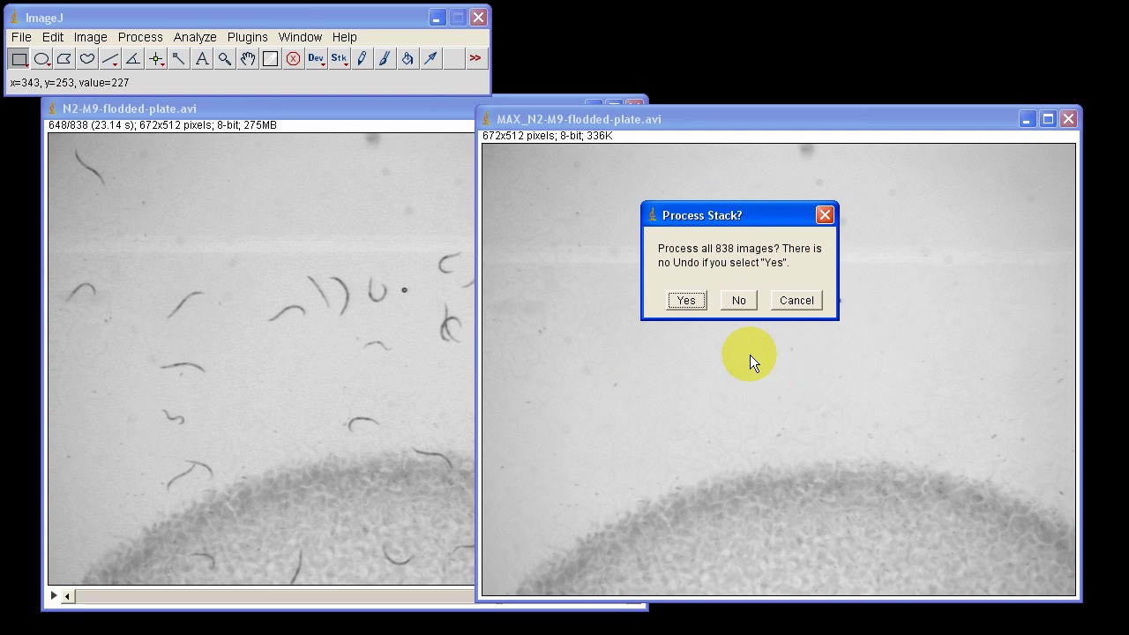
Apply the Difference to all 838 frames and play the background-subtracted movie.
left_click(687, 301)
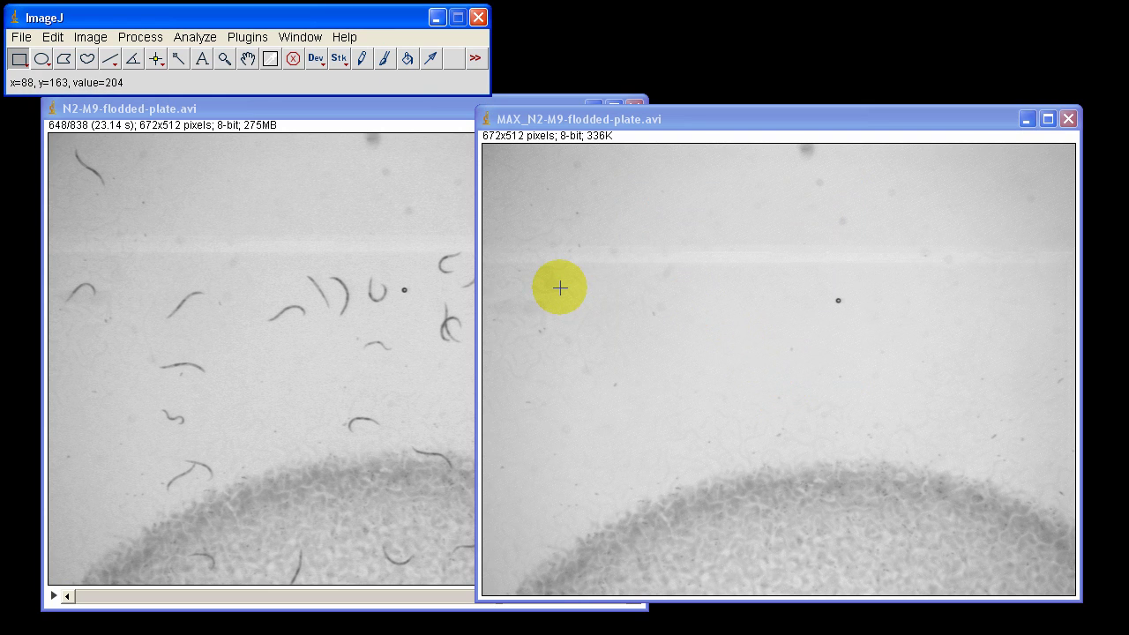
left_click(396, 263)
key("backslash")
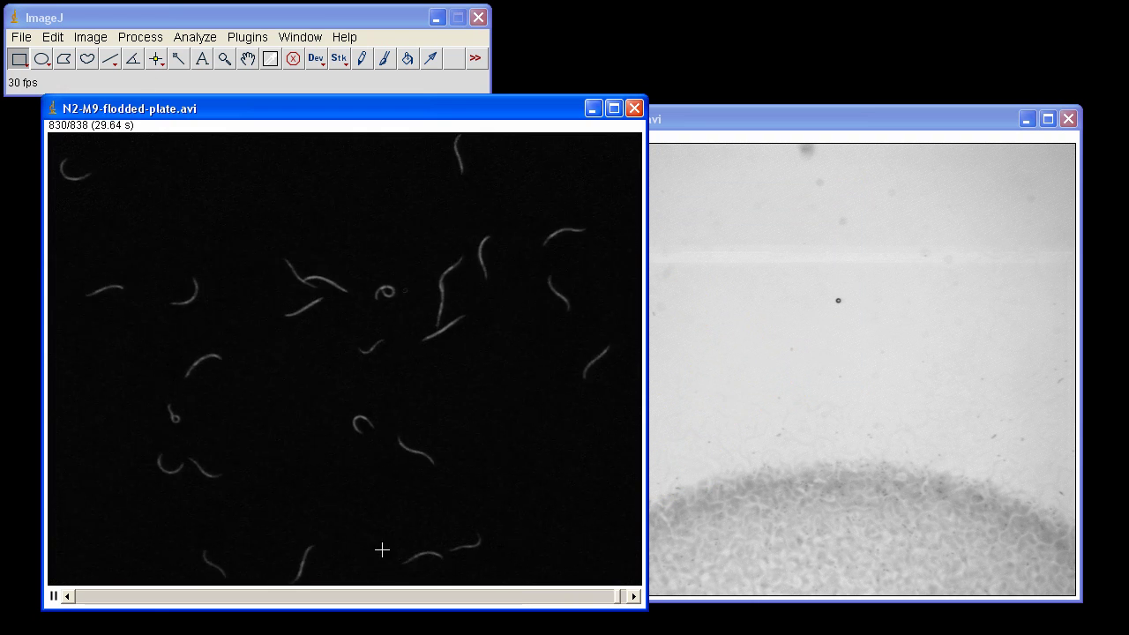
Close the MAX projection image and stop the movie at frame 297.
left_click(743, 449)
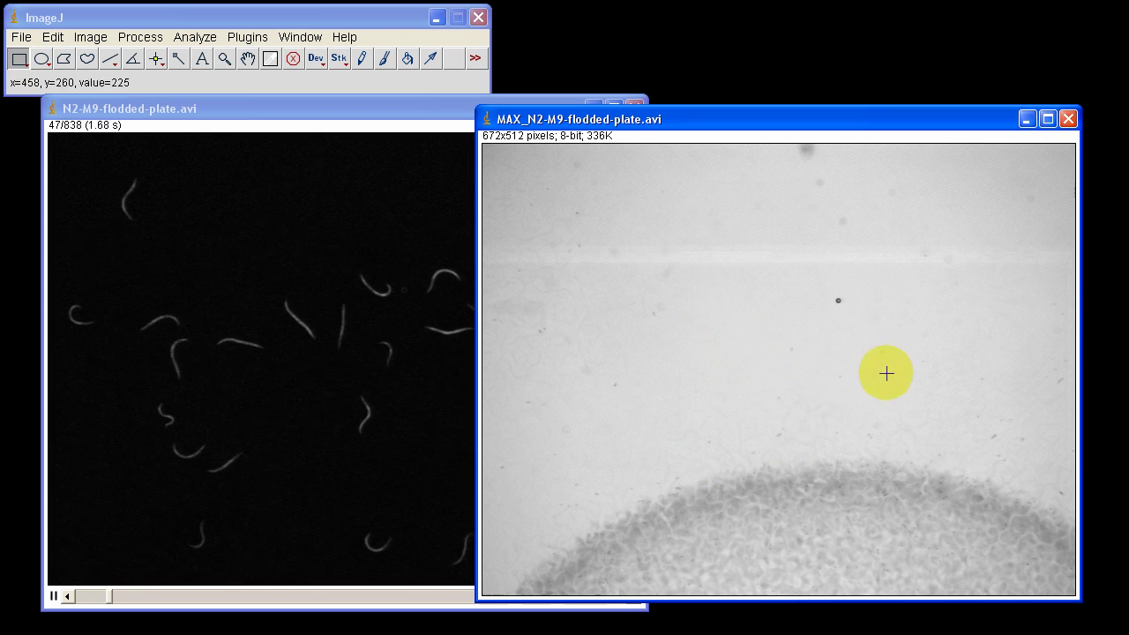
left_click(1069, 118)
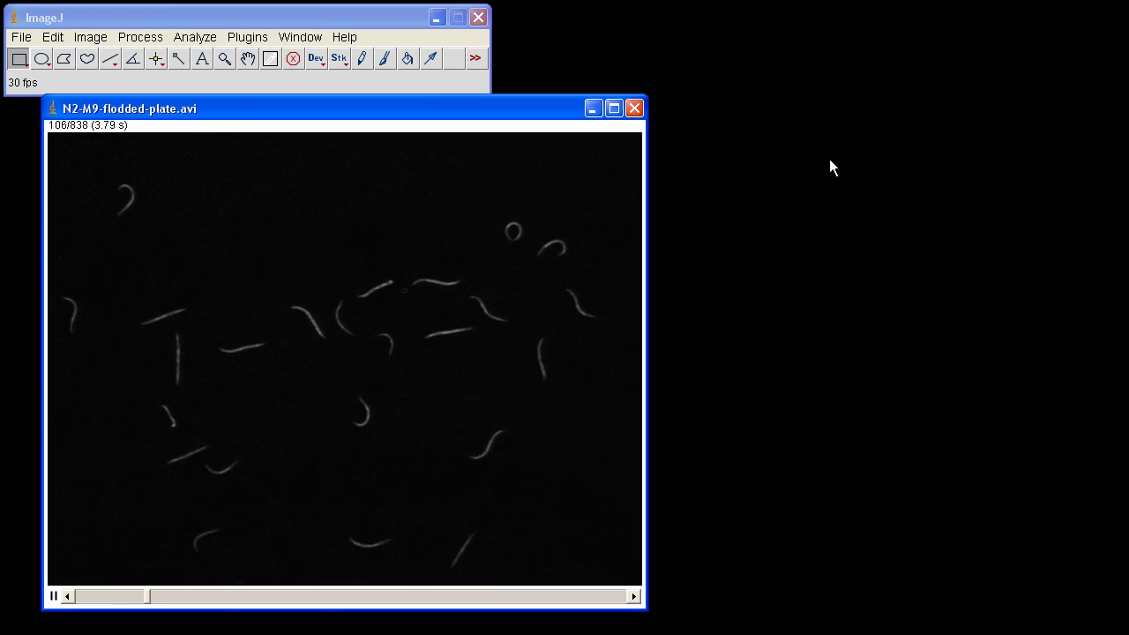
left_click_drag(366, 110, 360, 119)
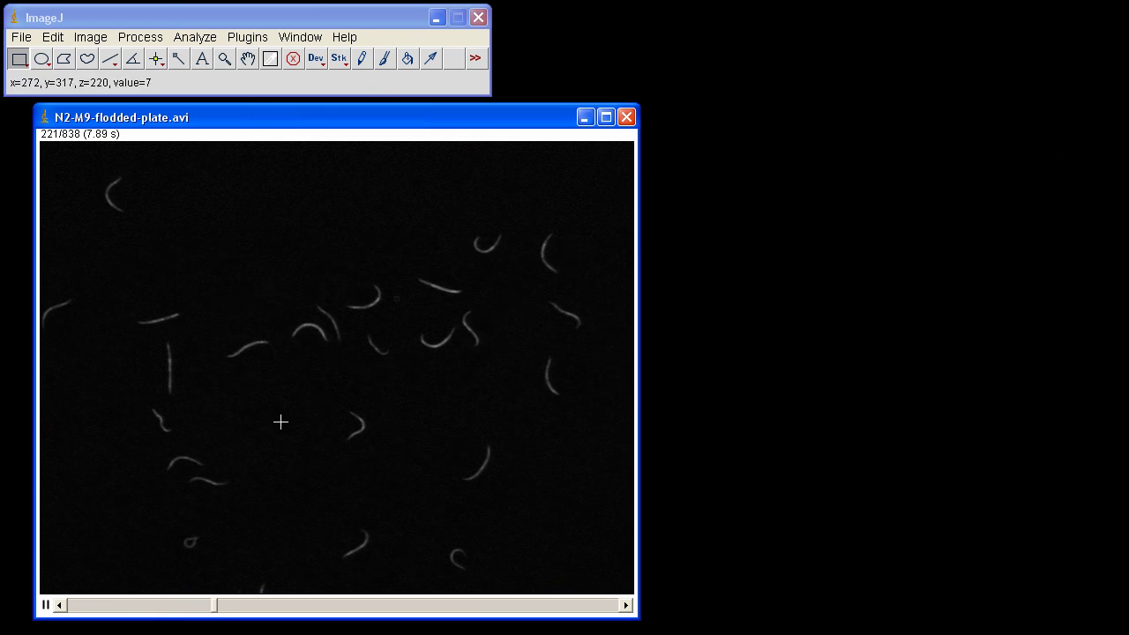
left_click(320, 328)
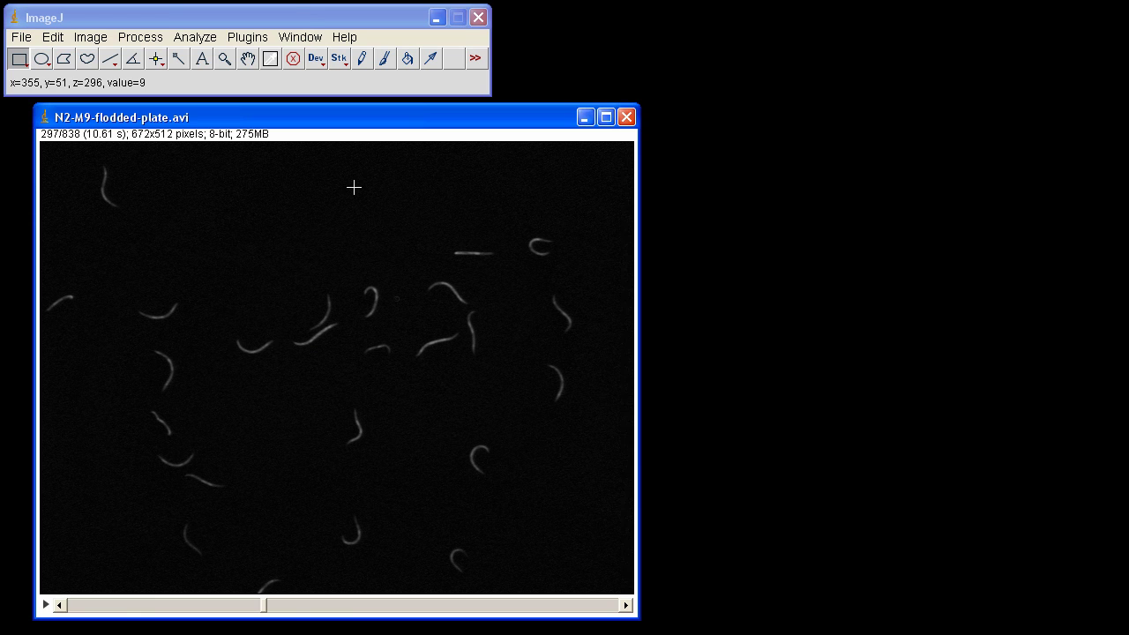
left_click(293, 7)
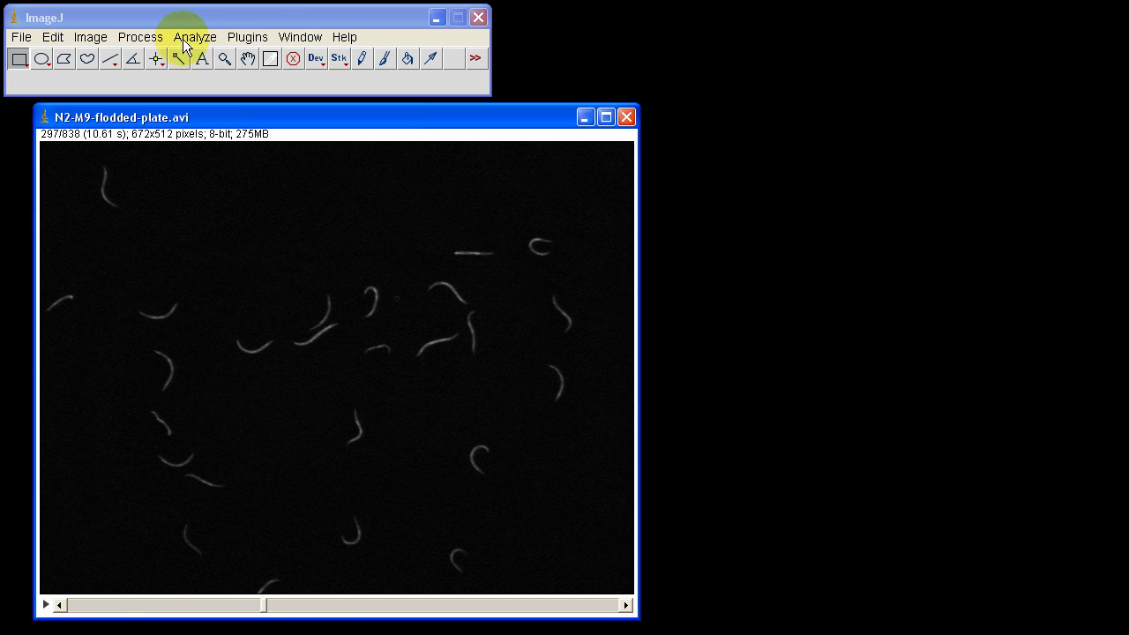
Threshold the playing movie with dark background, raising the lower limit to 18 so only worms show red.
left_click(150, 39)
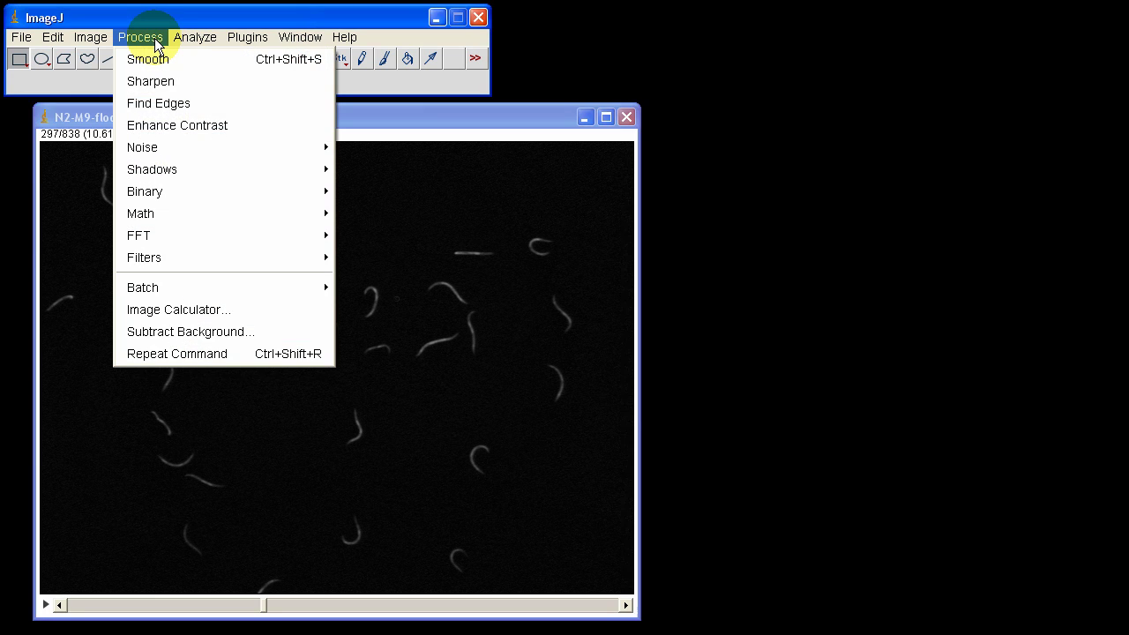
mouse_move(92, 37)
mouse_move(102, 63)
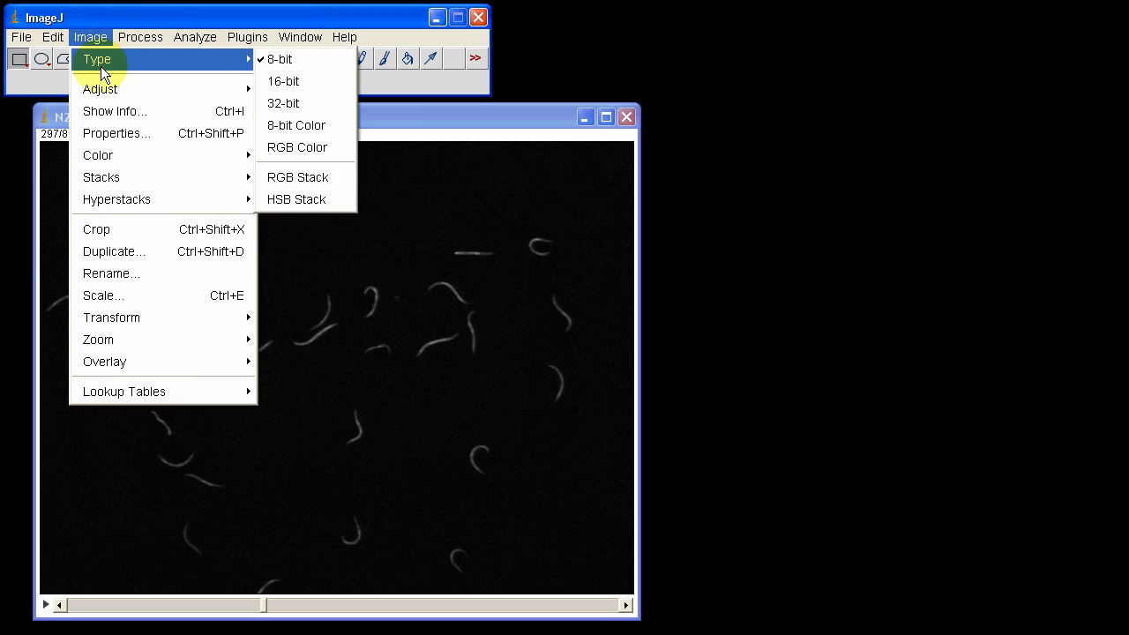
mouse_move(103, 89)
left_click(345, 158)
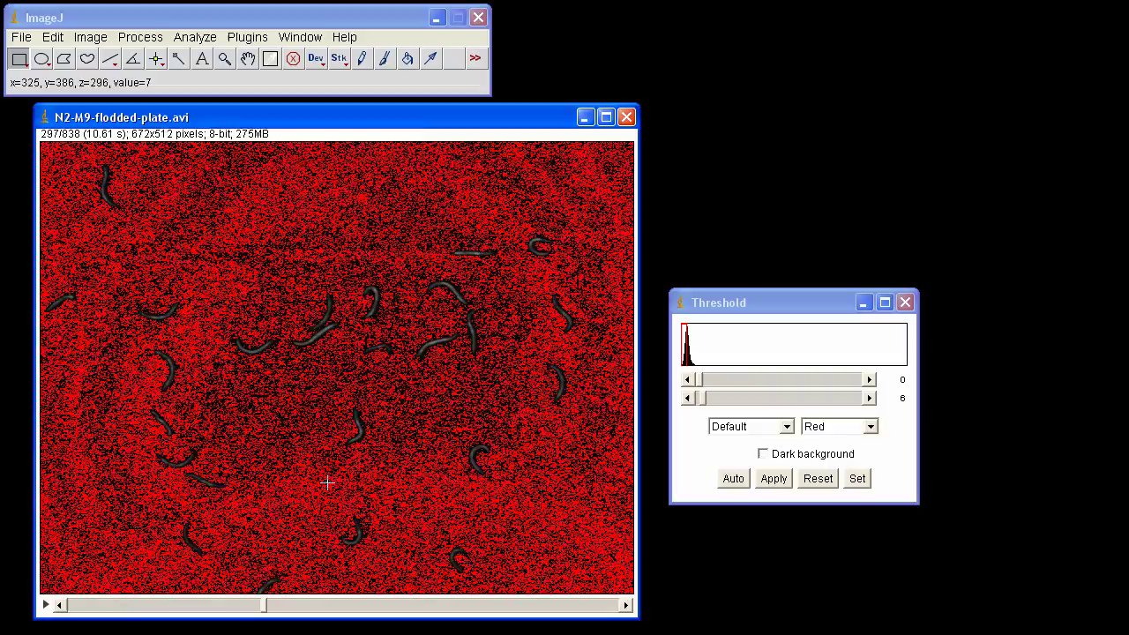
key("backslash")
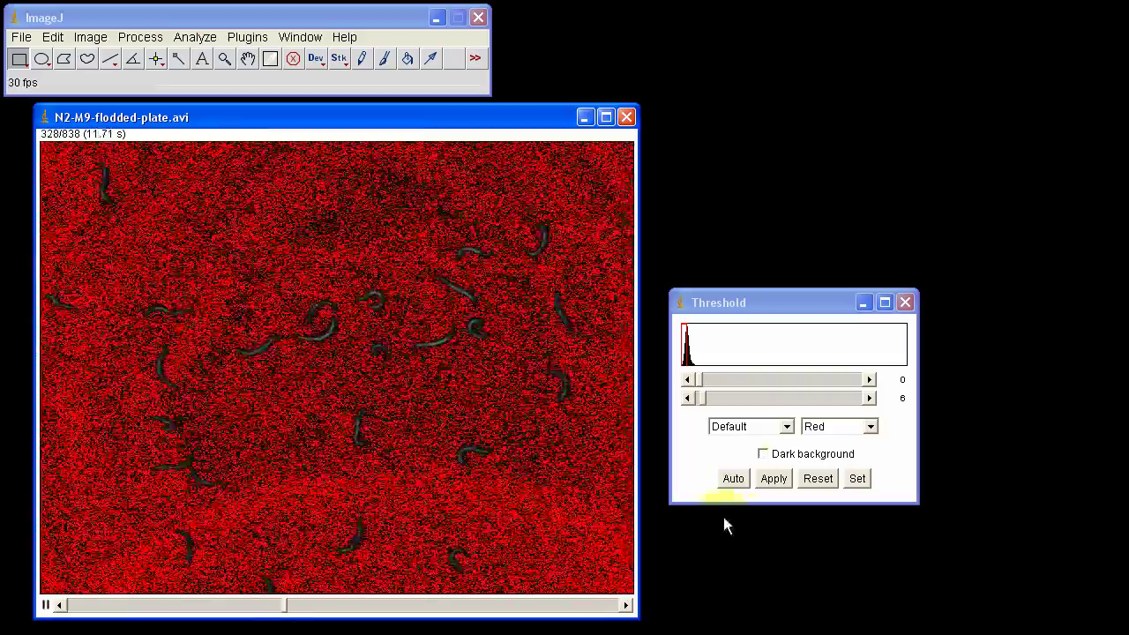
left_click(767, 454)
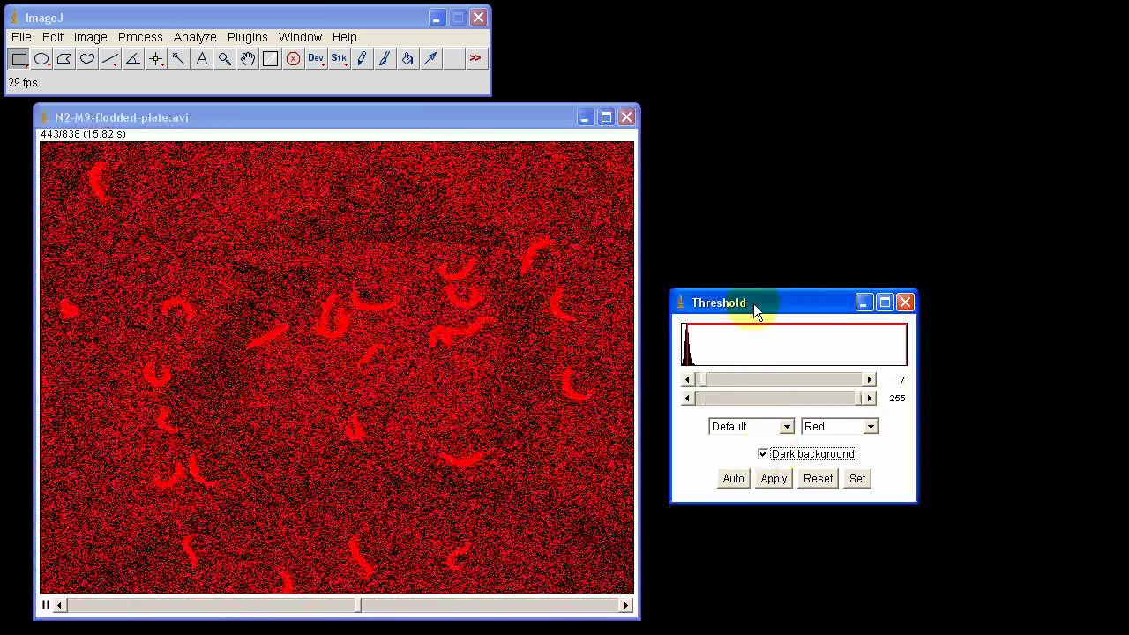
left_click_drag(702, 381, 711, 384)
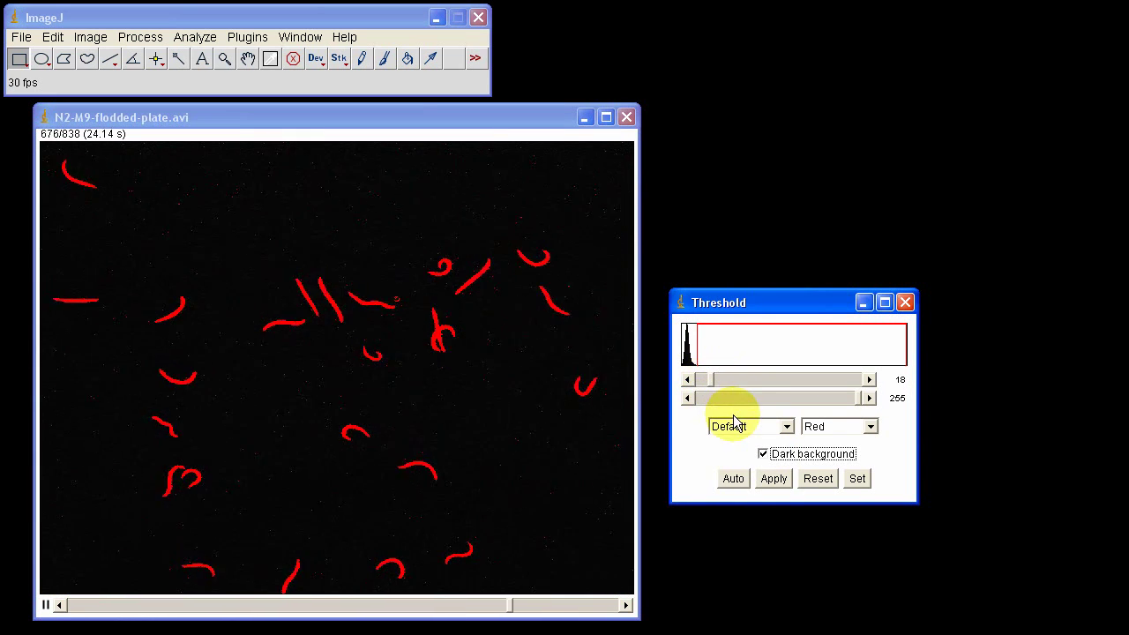
left_click(786, 427)
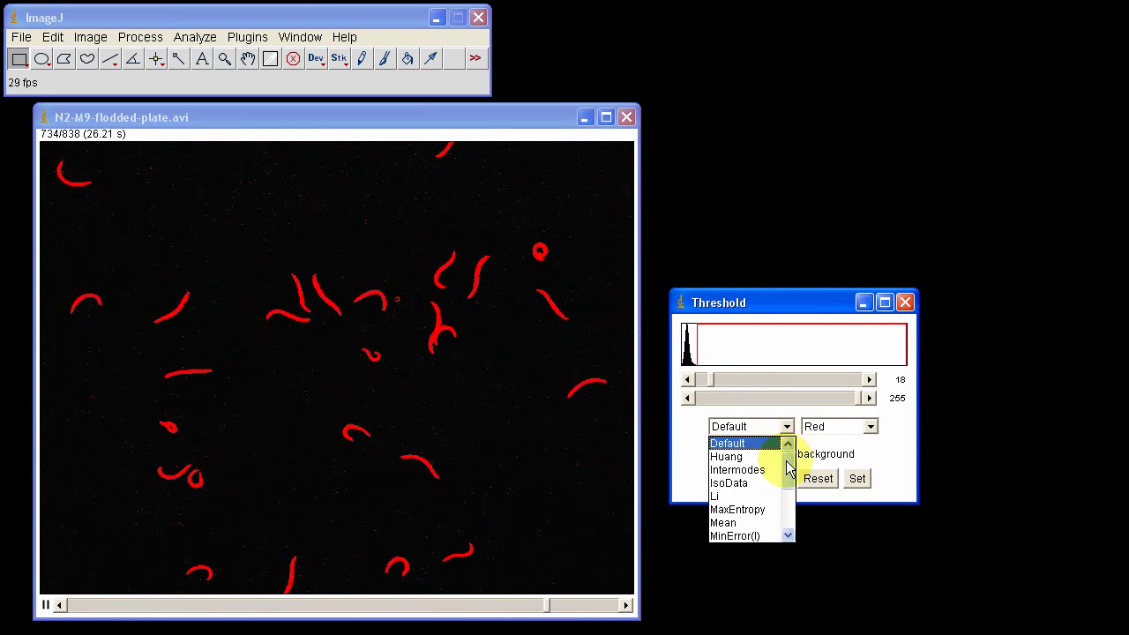
left_click_drag(789, 443, 781, 470)
Apply the MaxEntropy threshold to turn all 838 frames into a binary mask, then reset limits.
left_click(746, 510)
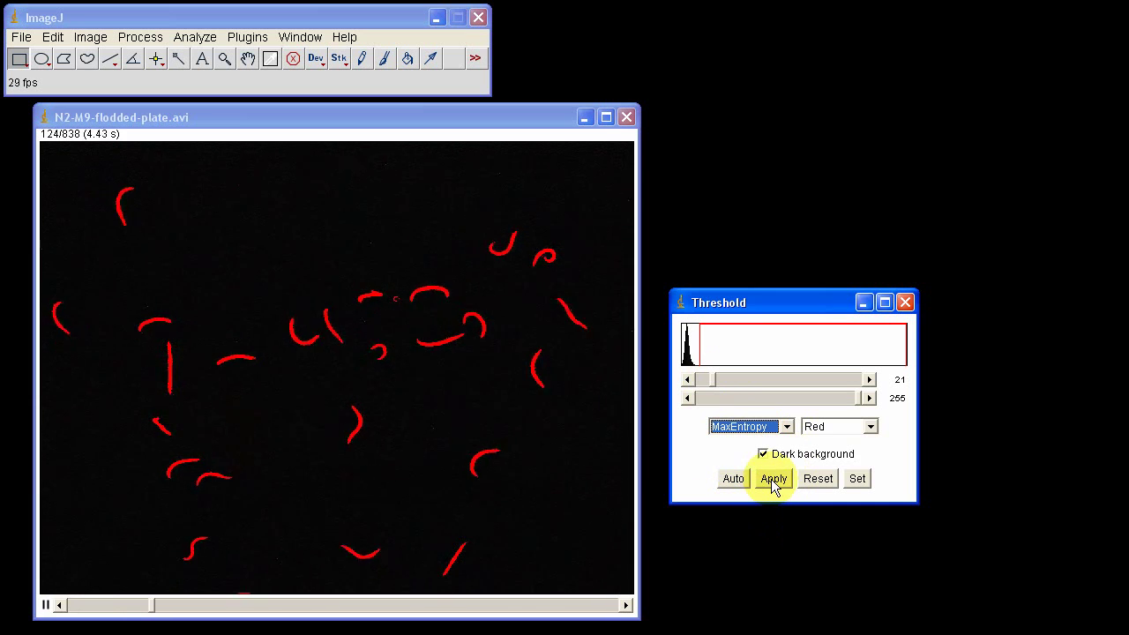
left_click(773, 482)
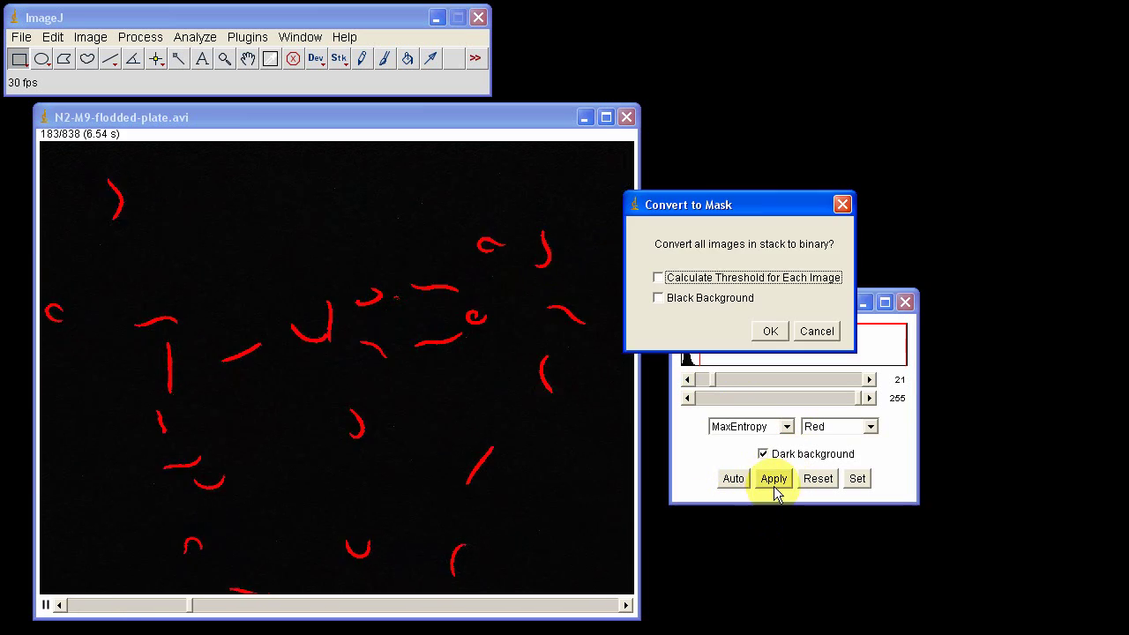
left_click(769, 331)
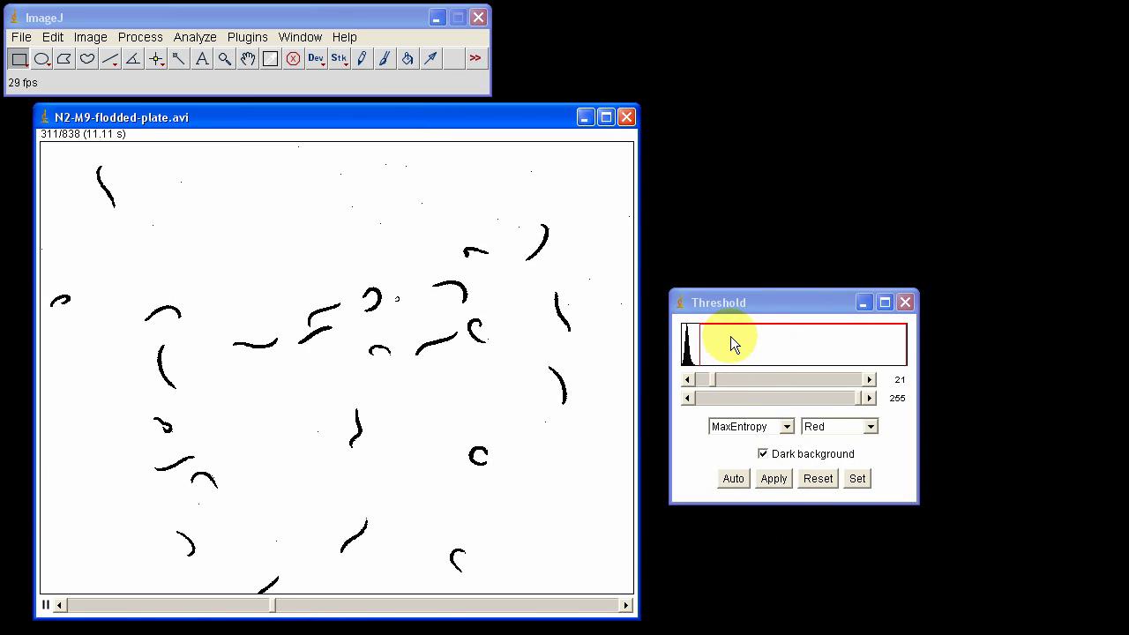
left_click(818, 478)
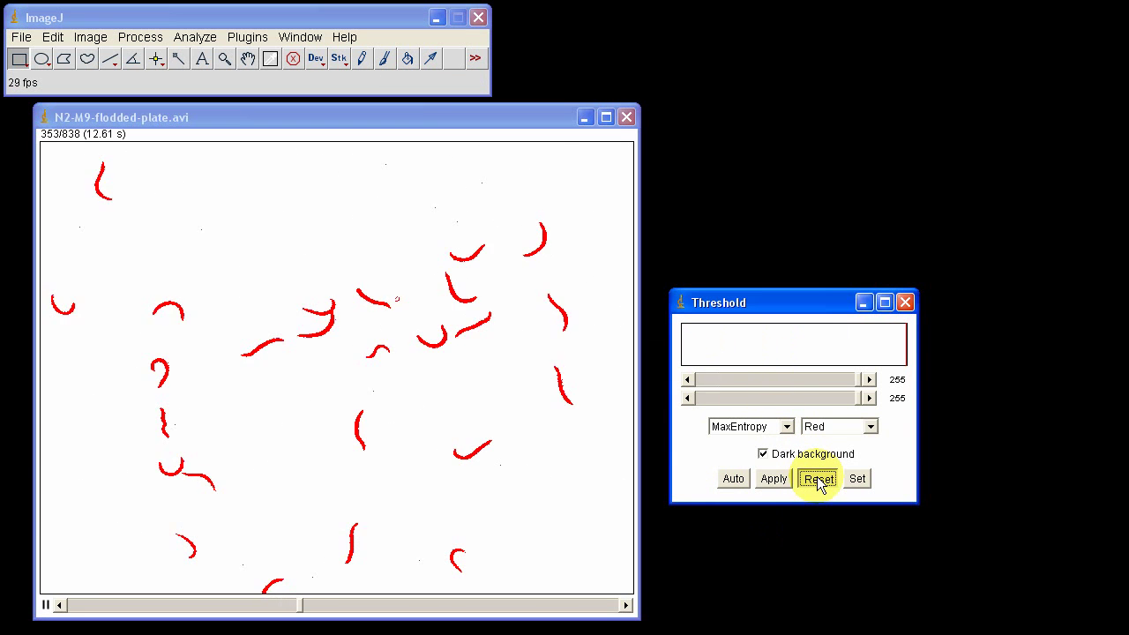
Close the Threshold window and stop the binary worm movie at frame 786 of 838.
left_click(905, 303)
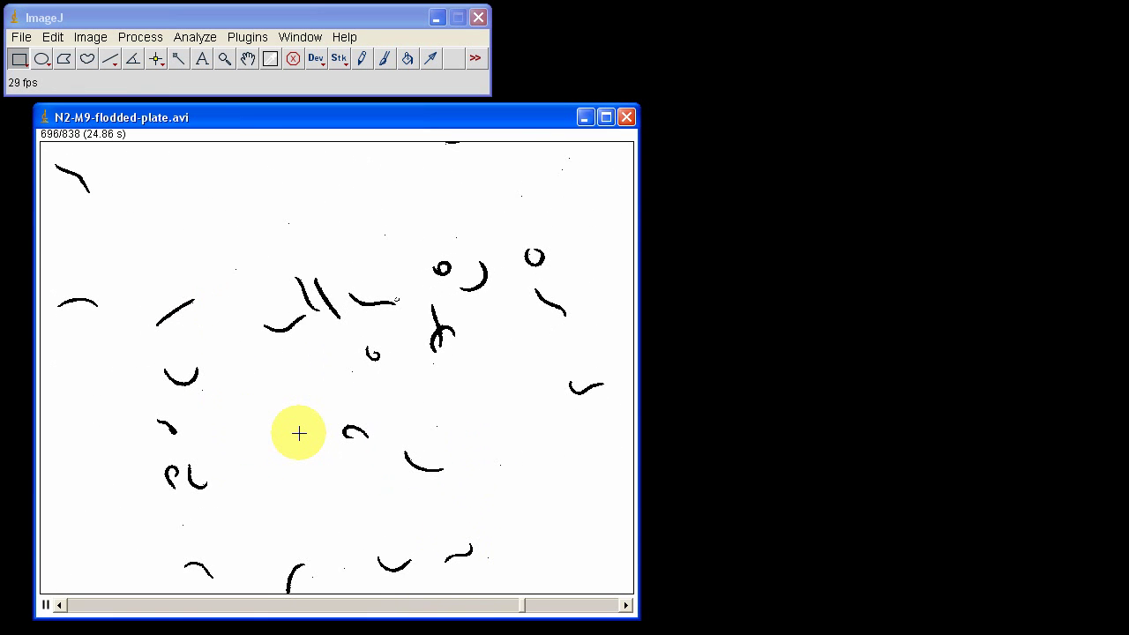
left_click(155, 282)
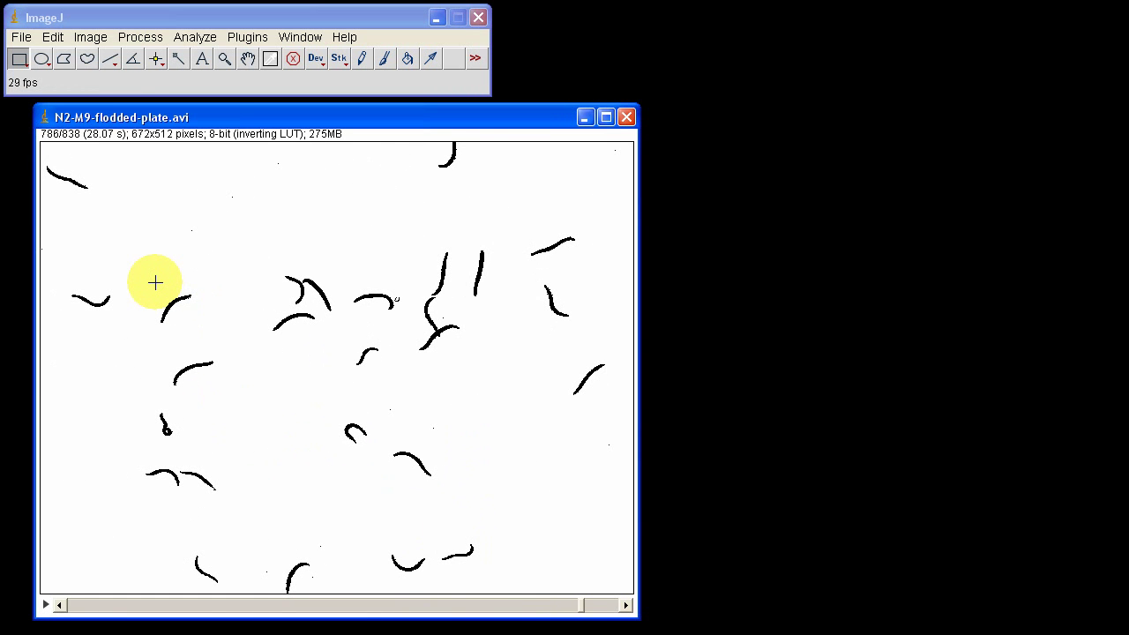
left_click(247, 38)
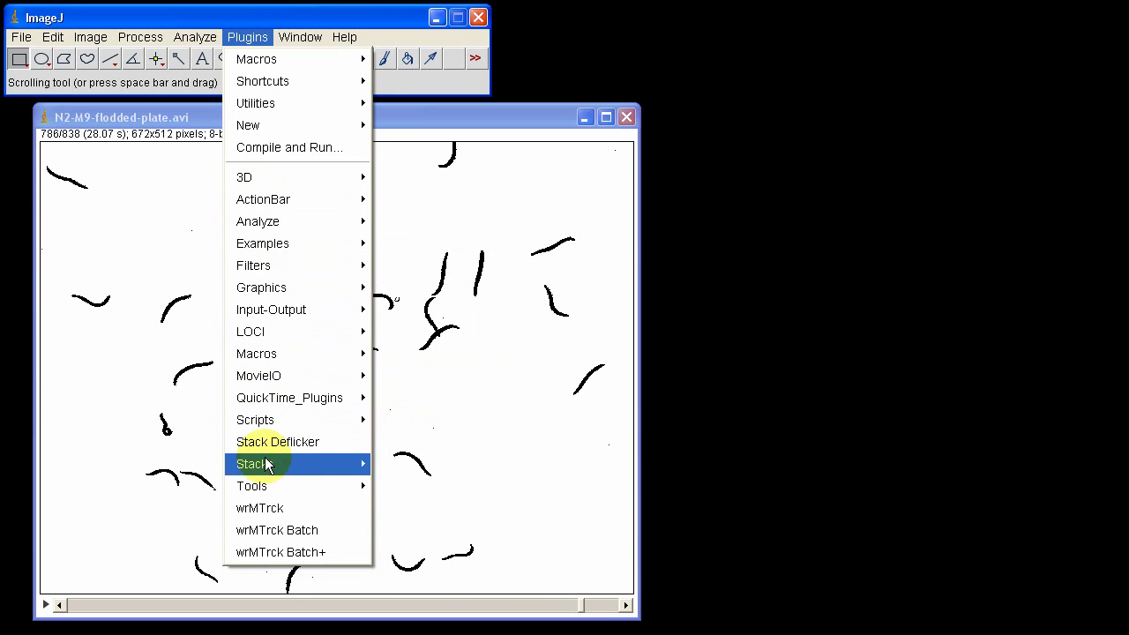
Launch wrMTrck and place its settings dialog (minSize 100, maxSize 400) right of the movie.
left_click(263, 509)
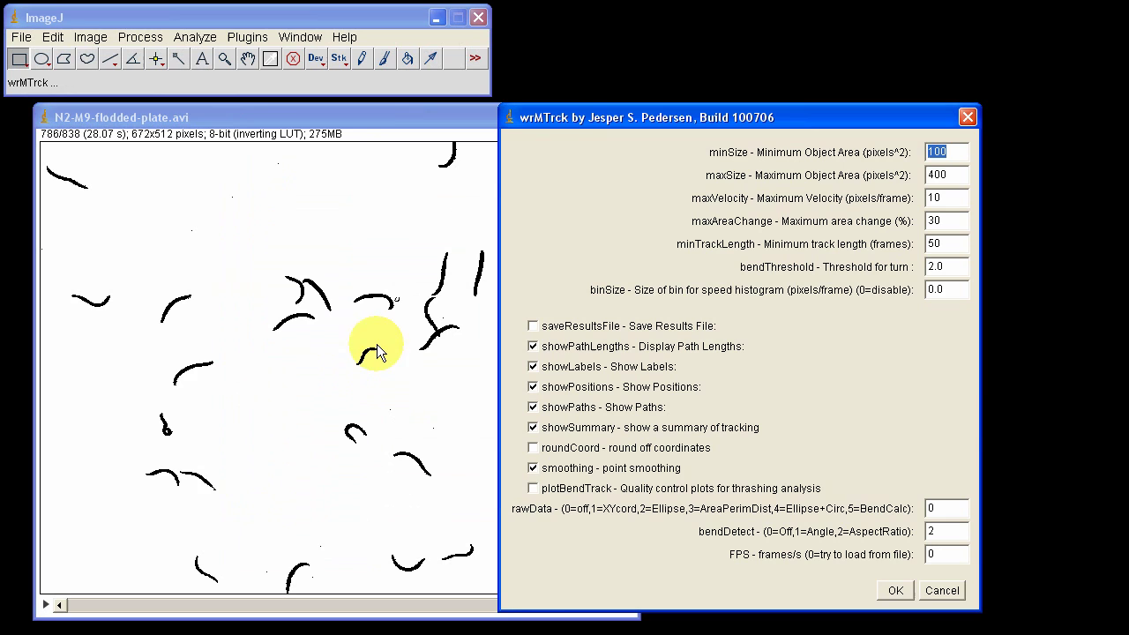
left_click_drag(574, 122, 632, 108)
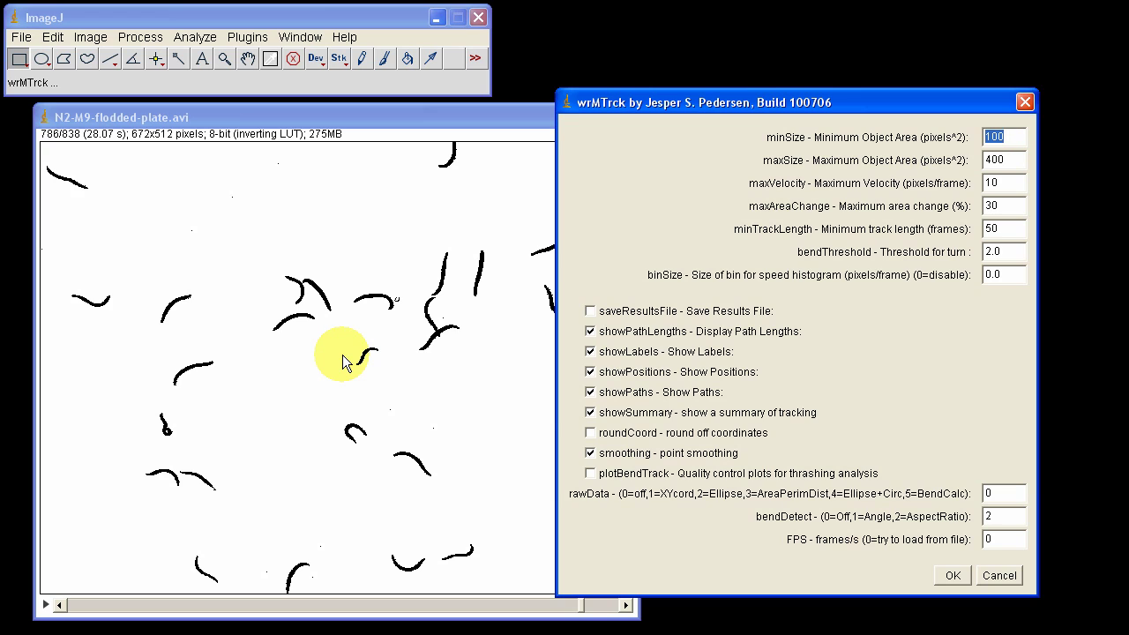
Enter minSize 80, maxSize 250, minTrackLength 100 and bendThreshold 1.5 in the wrMTrck dialog.
type("80")
key("Tab")
type("250")
key("Tab")
key("Tab")
key("Tab")
type("100")
key("Tab")
type("1.5")
key("Tab")
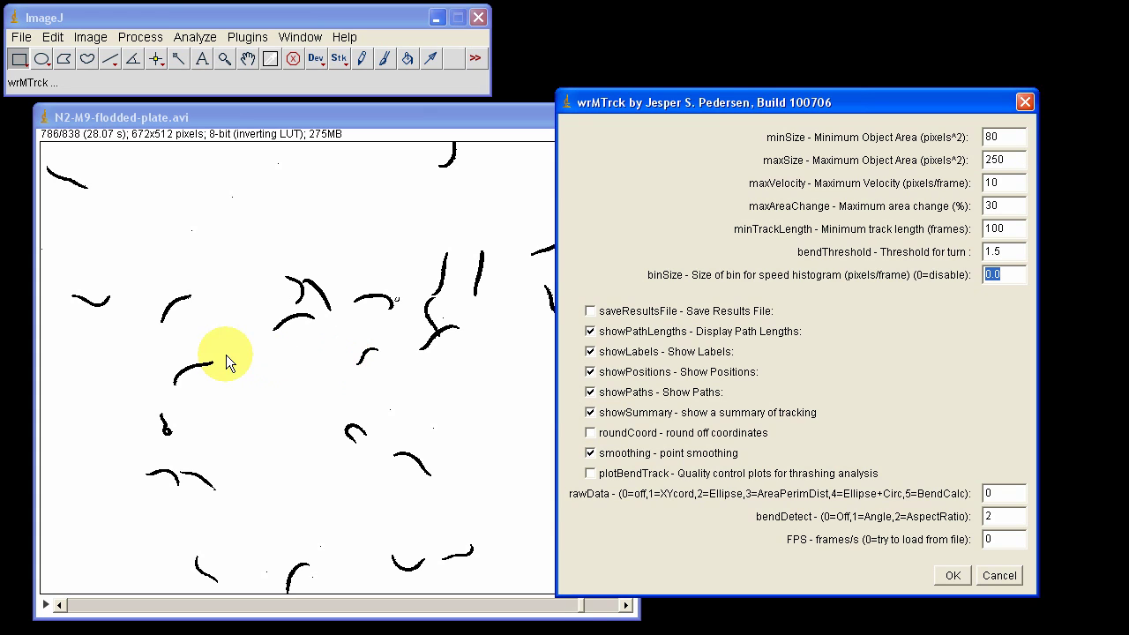
Uncheck showPaths, check plotBendTrack, set FPS to 28, and run wrMTrck.
left_click(590, 392)
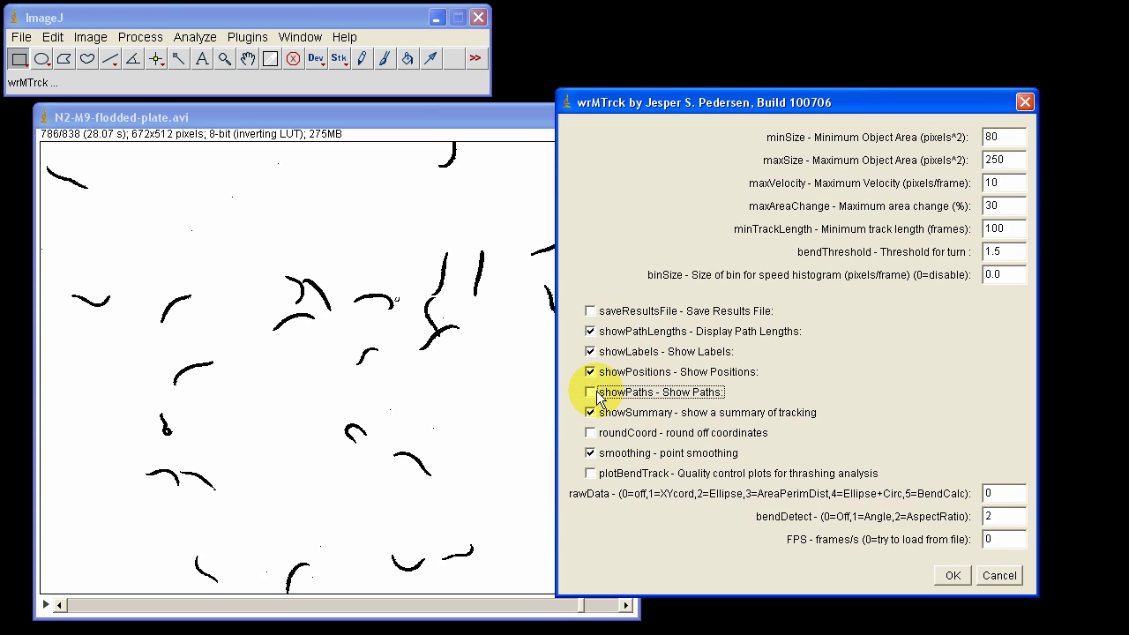
left_click(652, 477)
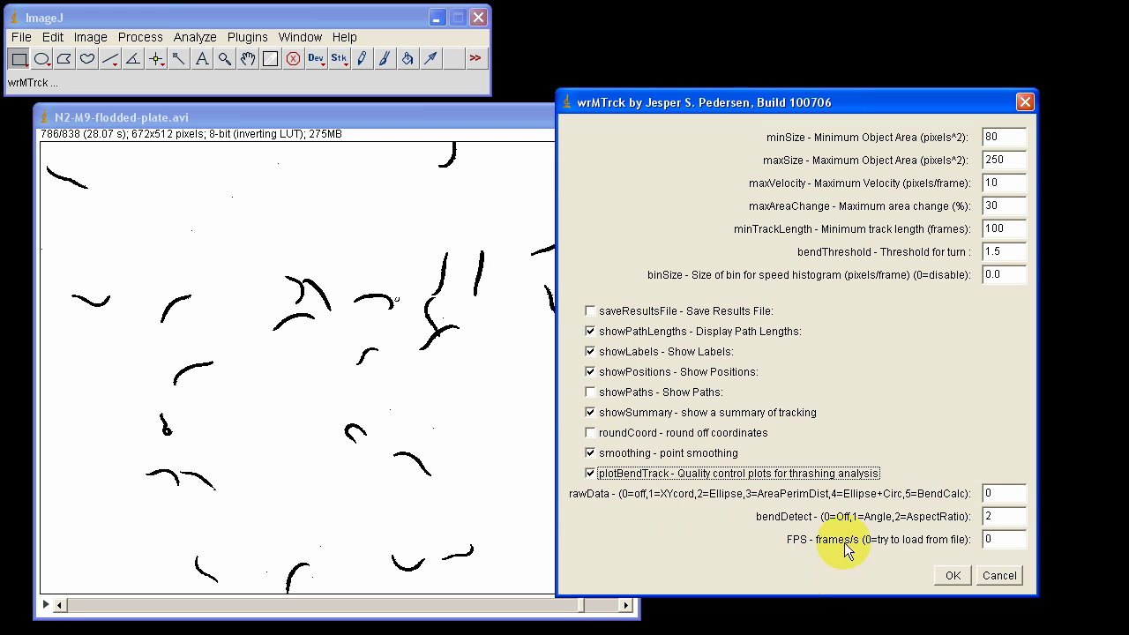
double_click(988, 539)
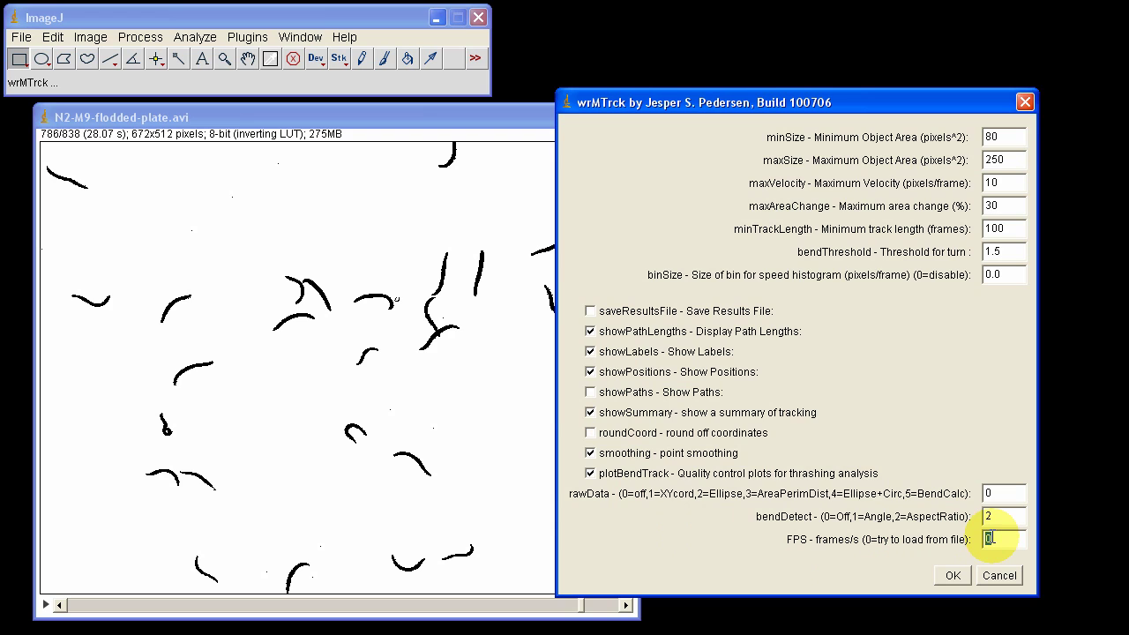
type("28")
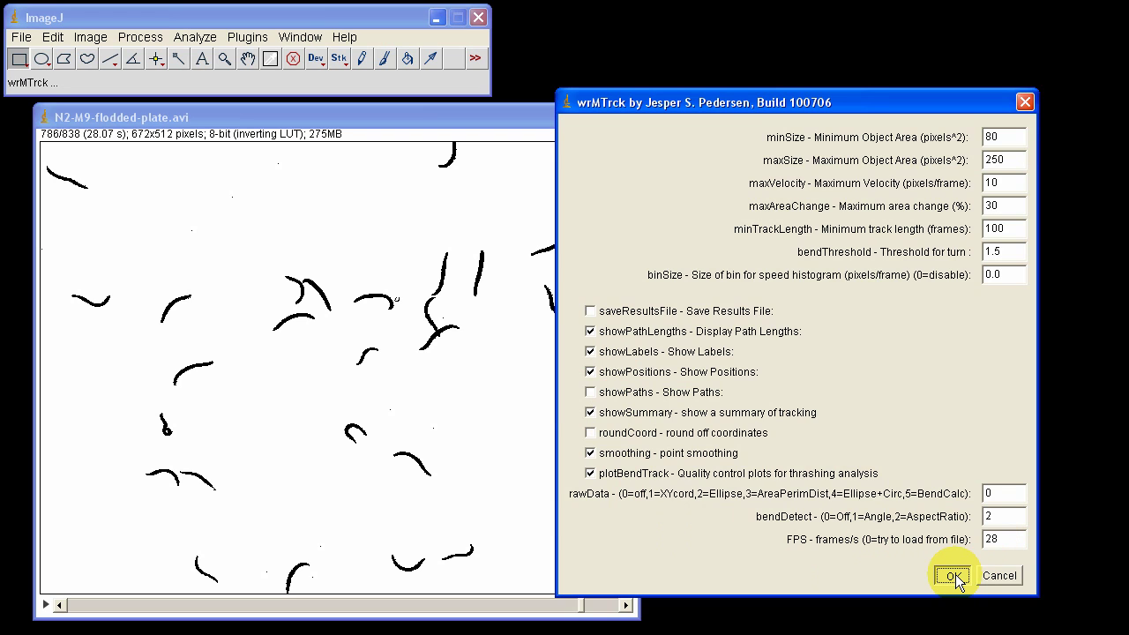
left_click(953, 576)
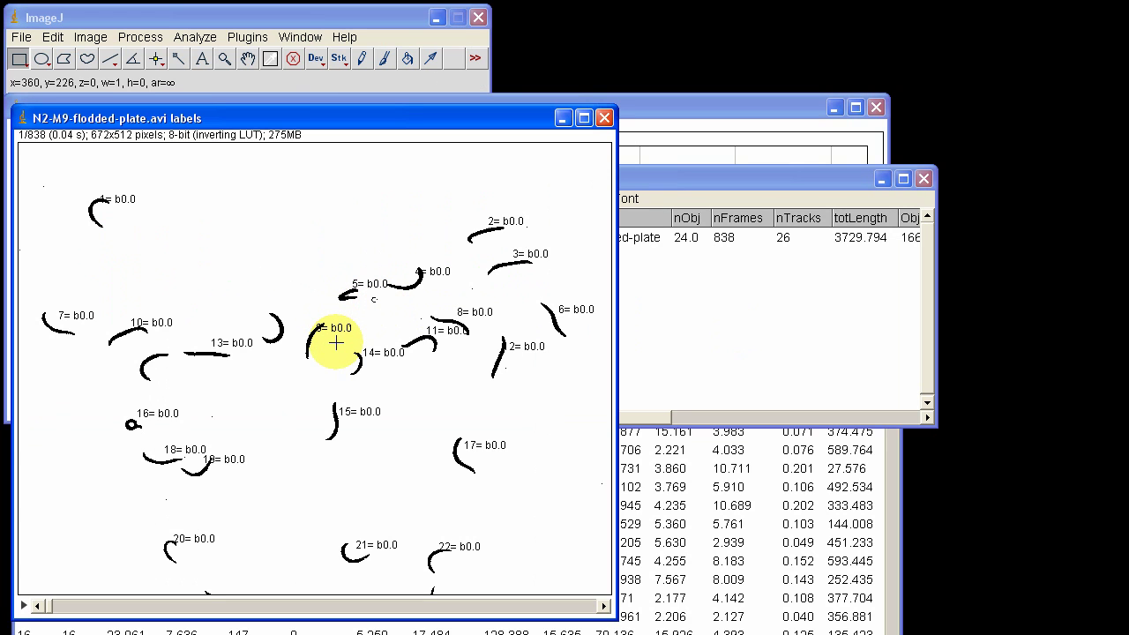
Play the labelled tracks movie and bring track 1's bend detection plot forward.
key("backslash")
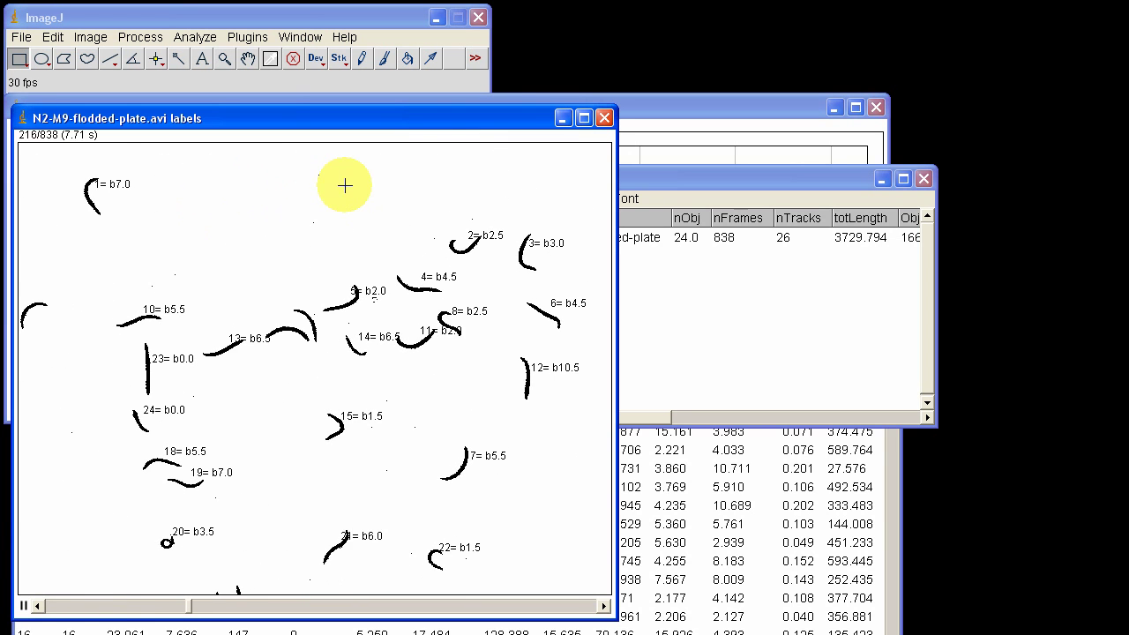
left_click(519, 97)
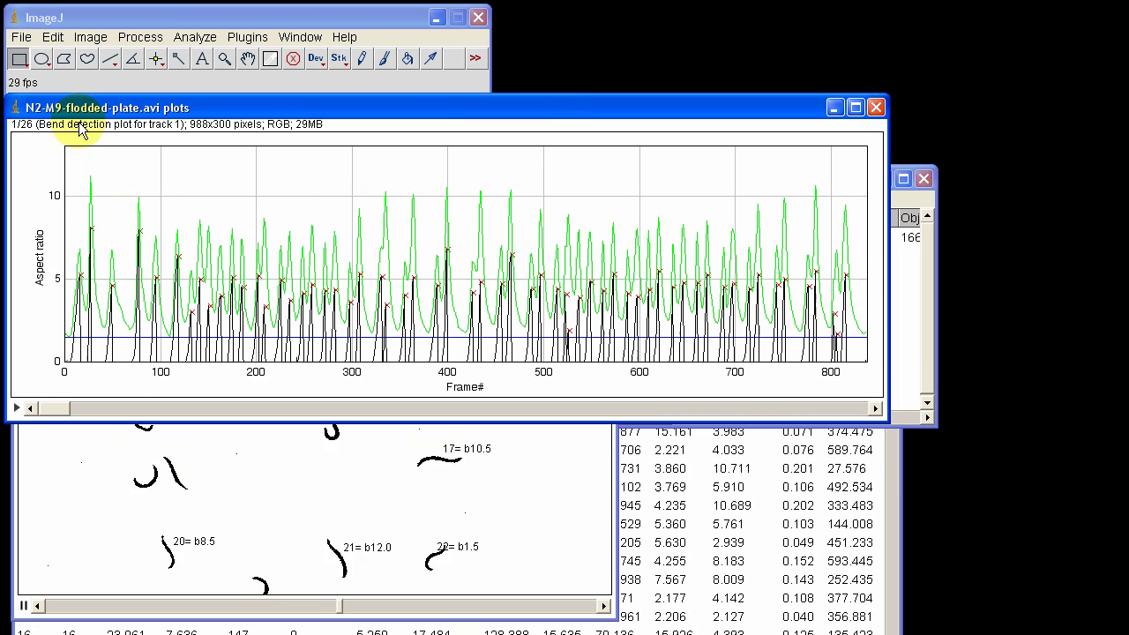
Drag the bend detection plot down and right, clear of the labelled movie.
left_click_drag(81, 115, 165, 127)
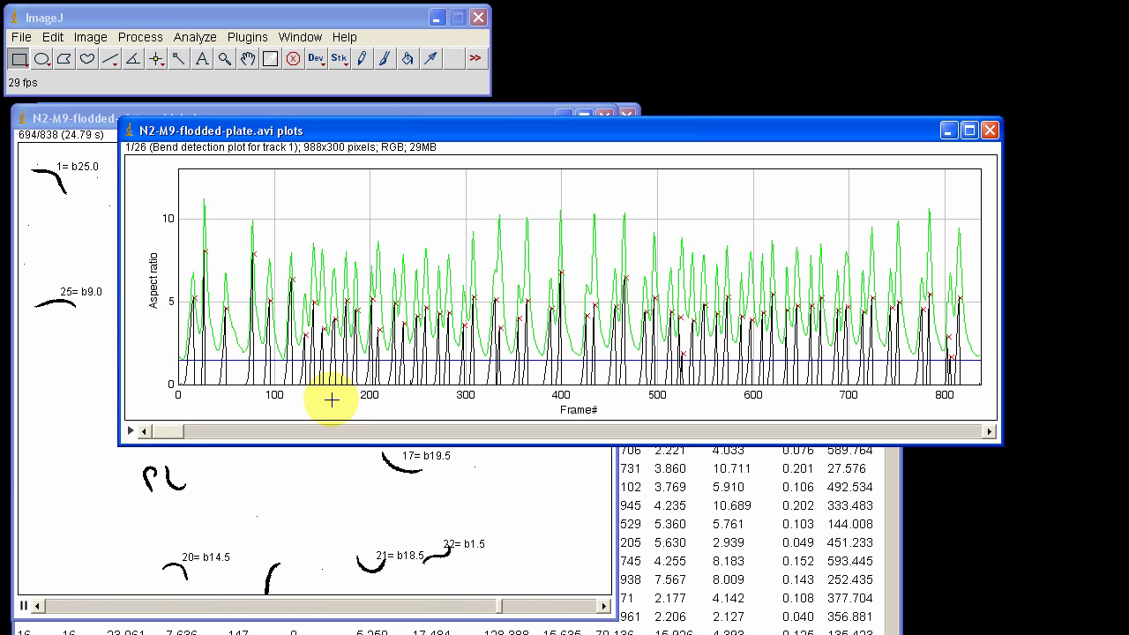
Reposition the per-track Results table and scroll right to its Bends and BBPS columns.
left_click(641, 508)
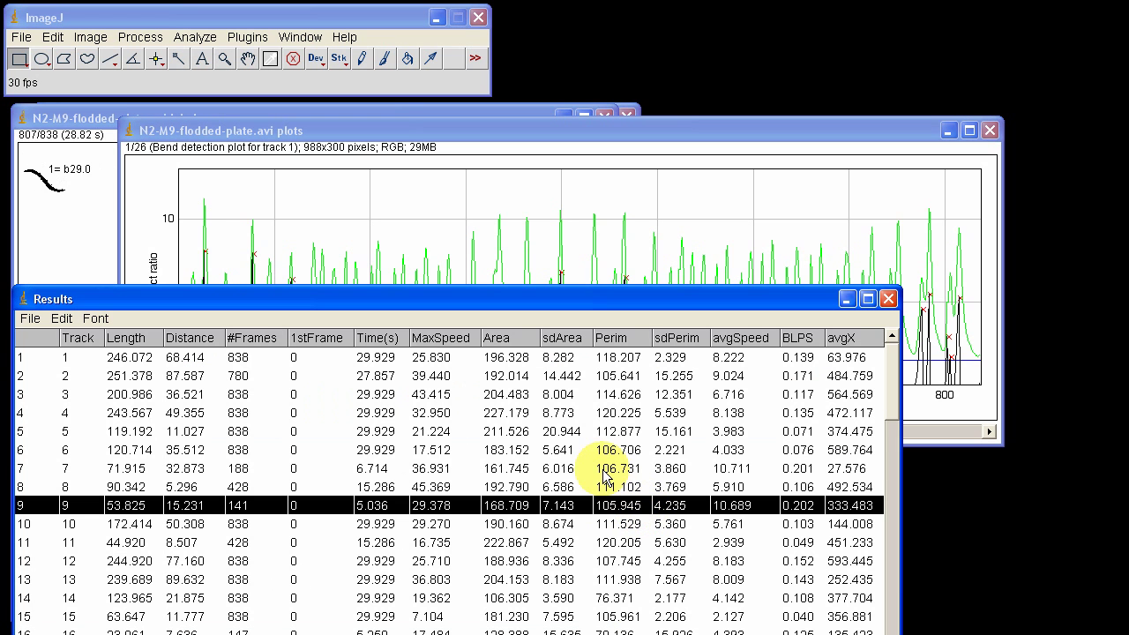
left_click_drag(537, 299, 568, 95)
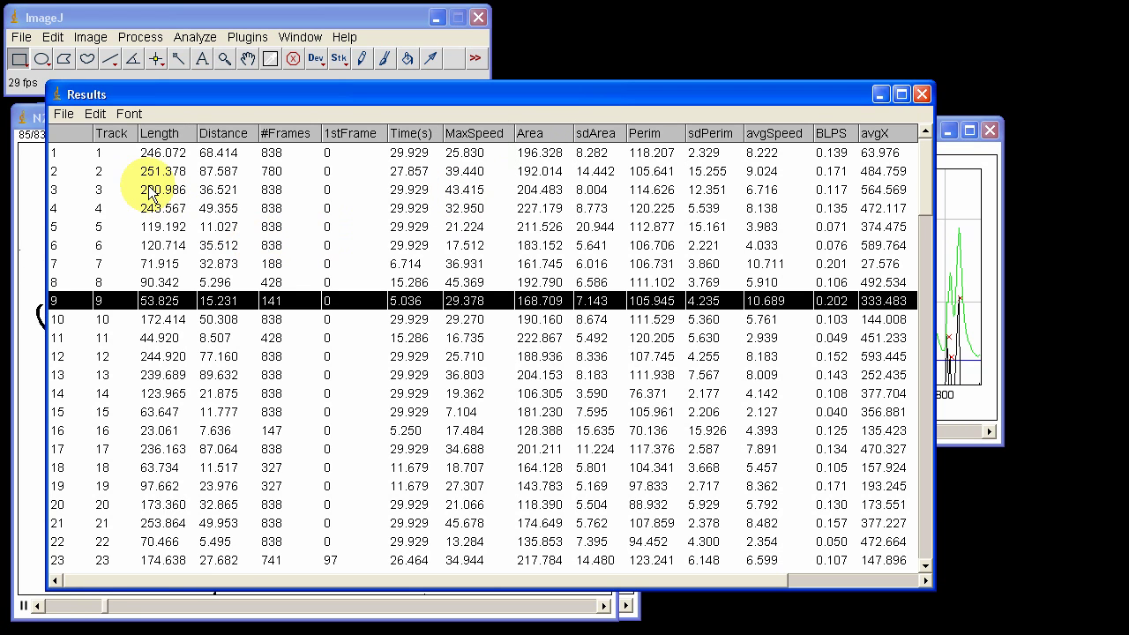
left_click_drag(133, 94, 170, 141)
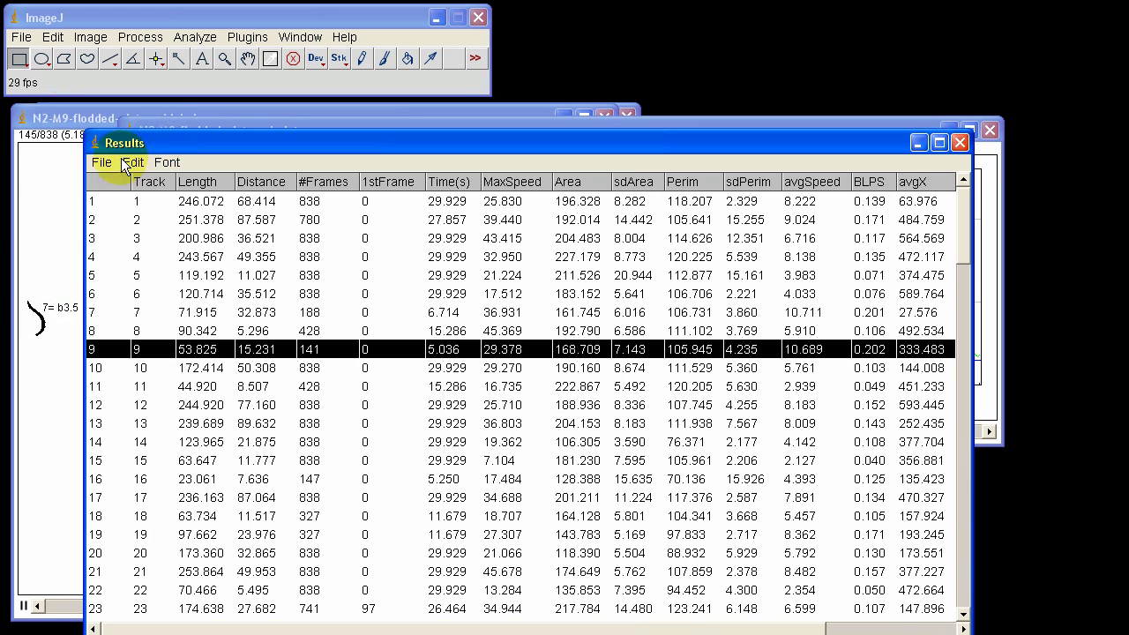
left_click(122, 202)
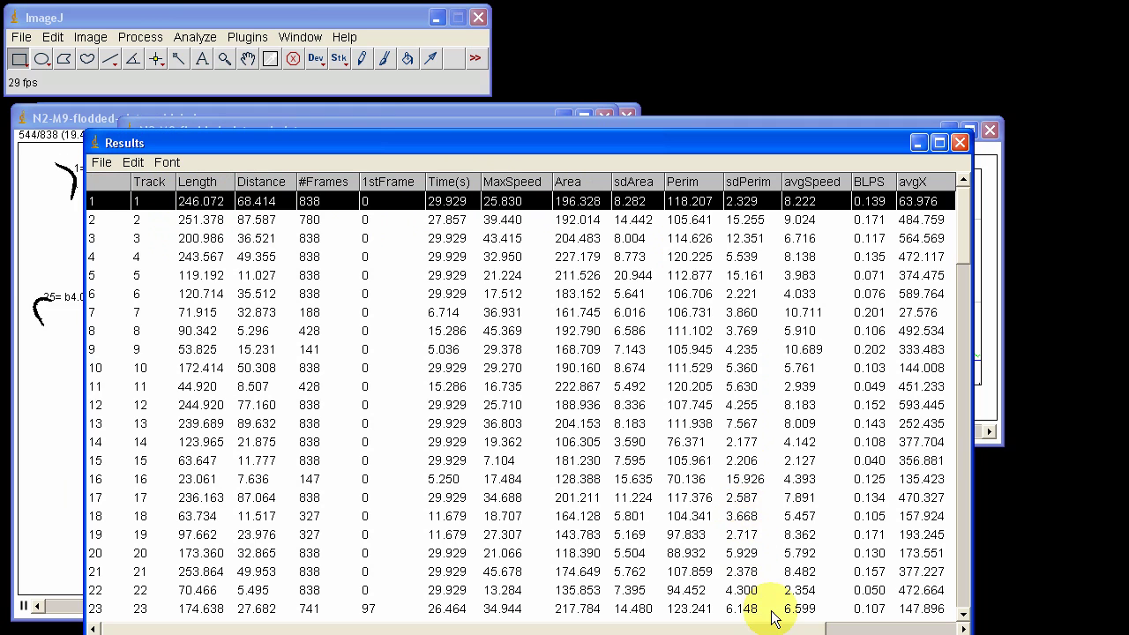
left_click_drag(767, 626, 869, 628)
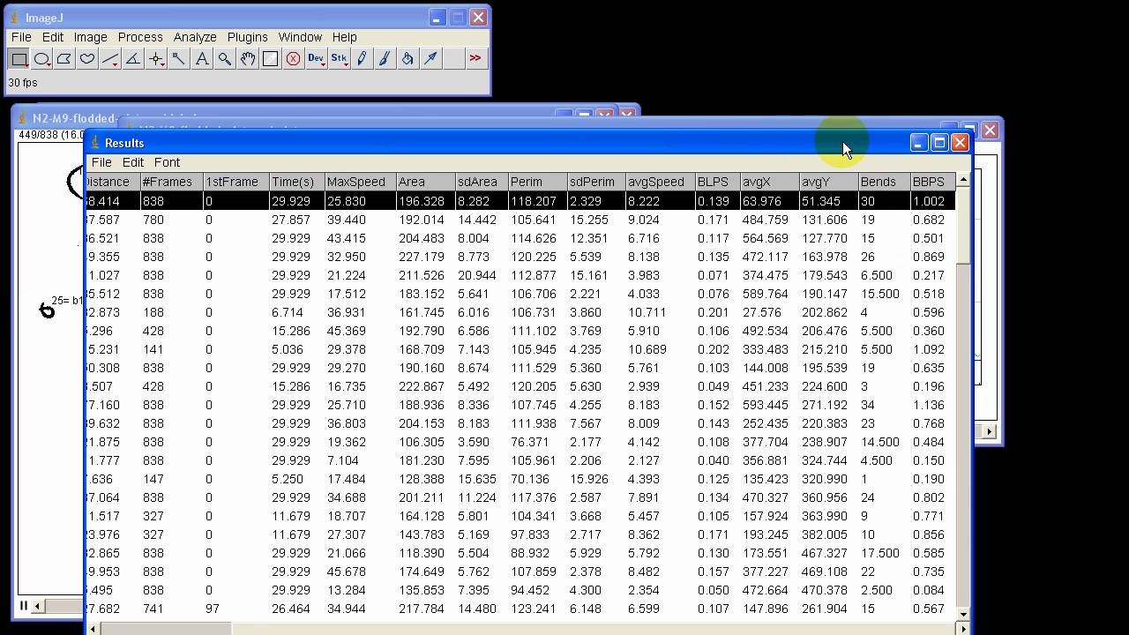
Move the Results and plot windows down, then bring the Summary table forward.
left_click_drag(842, 141, 854, 339)
left_click_drag(784, 132, 776, 279)
left_click(682, 182)
Stretch the Summary window wider and scroll right to show Bends 351.5, avgBBPS 0.62033695 and stdBBPS 0.35250205.
double_click(685, 176)
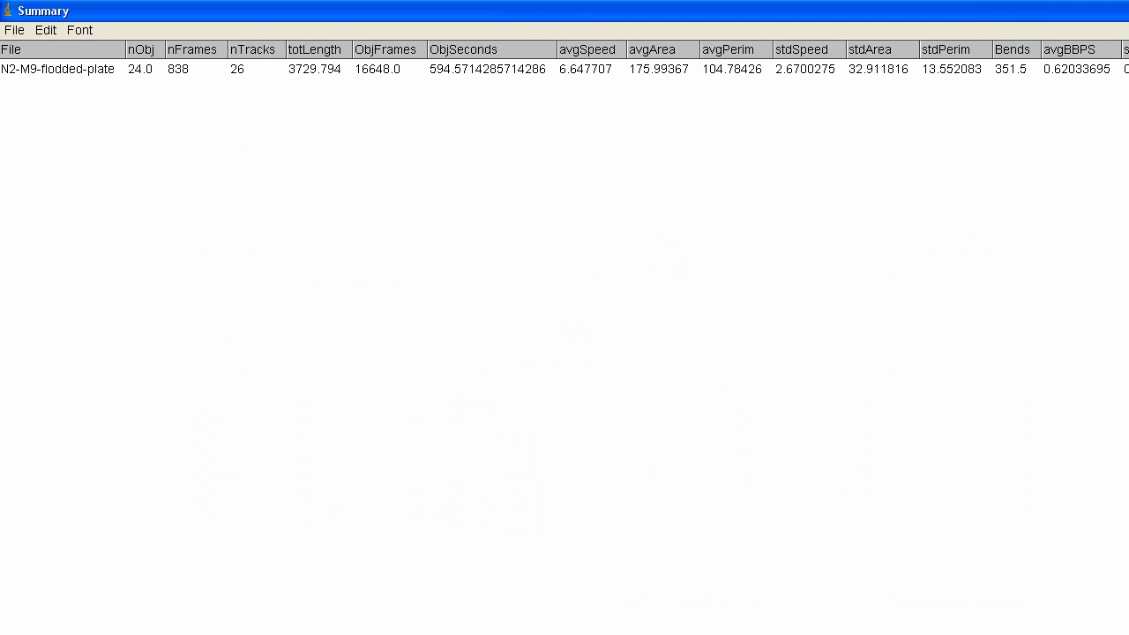
double_click(1008, 11)
left_click_drag(545, 285, 63, 327)
left_click(122, 237)
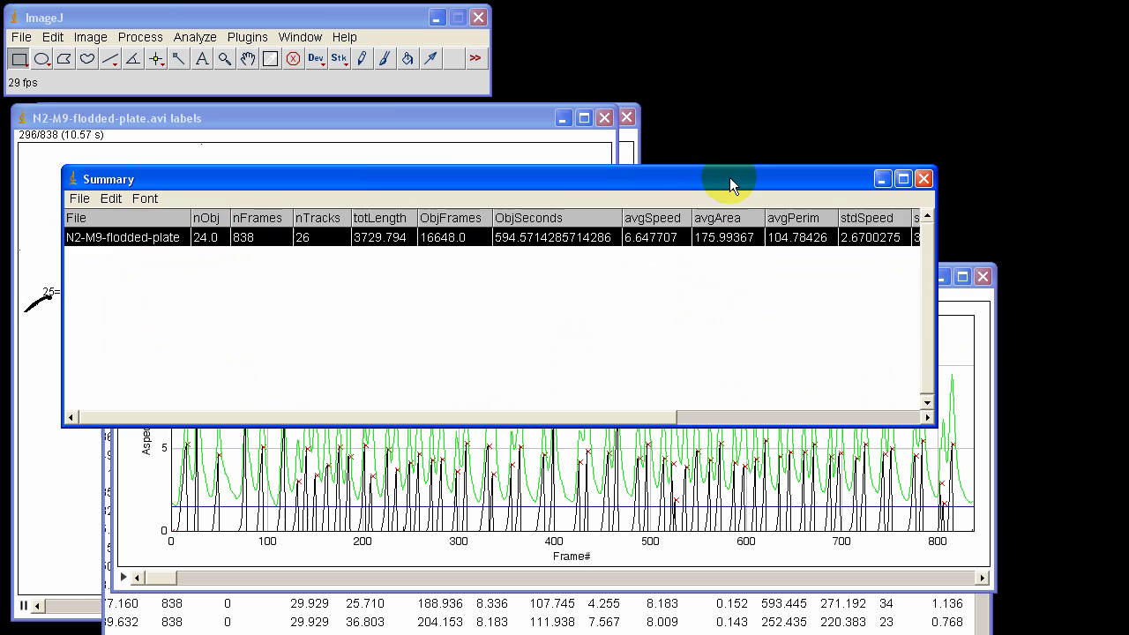
left_click_drag(729, 178, 674, 175)
left_click_drag(877, 338, 1095, 335)
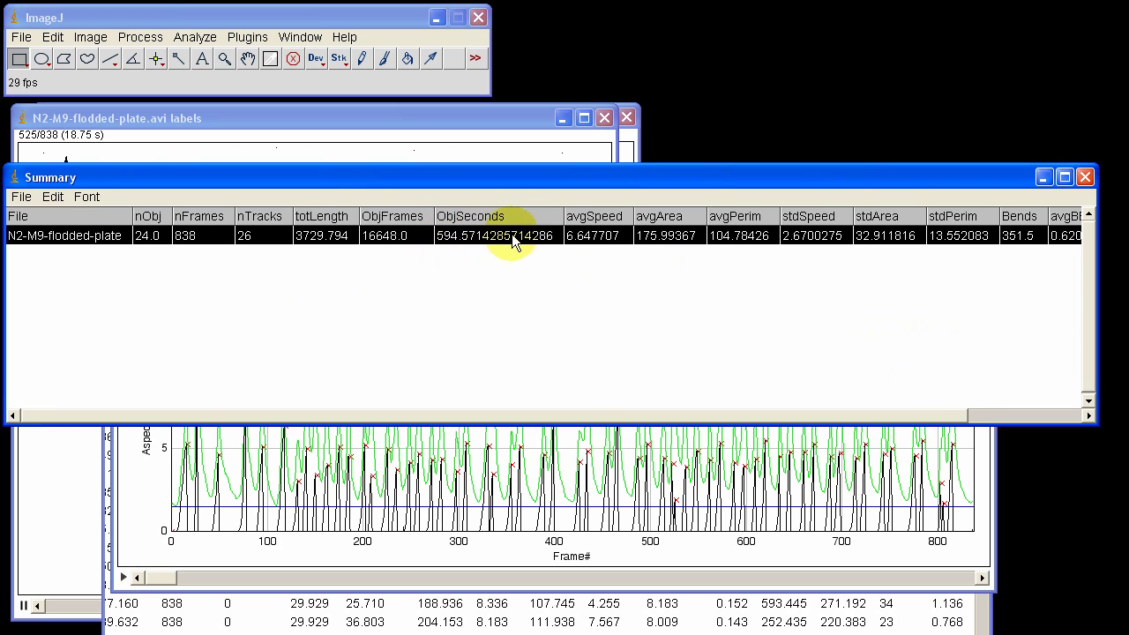
left_click_drag(956, 417, 1077, 415)
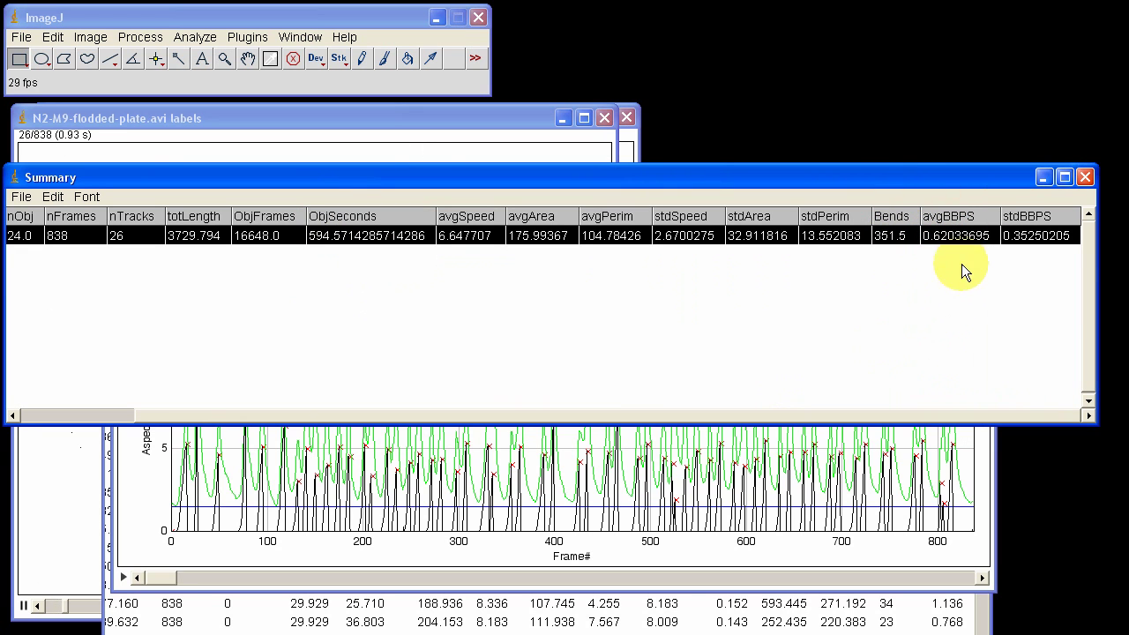
Raise the Results table to the top-left over Summary, scrolled to track 1's row.
left_click(781, 617)
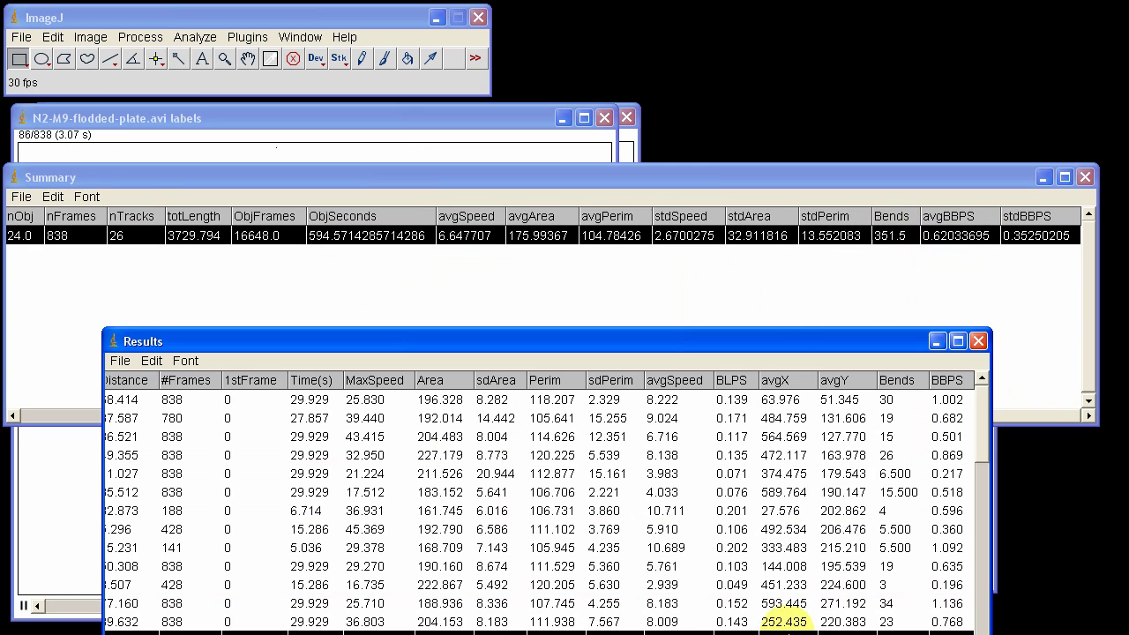
left_click_drag(756, 340, 660, 95)
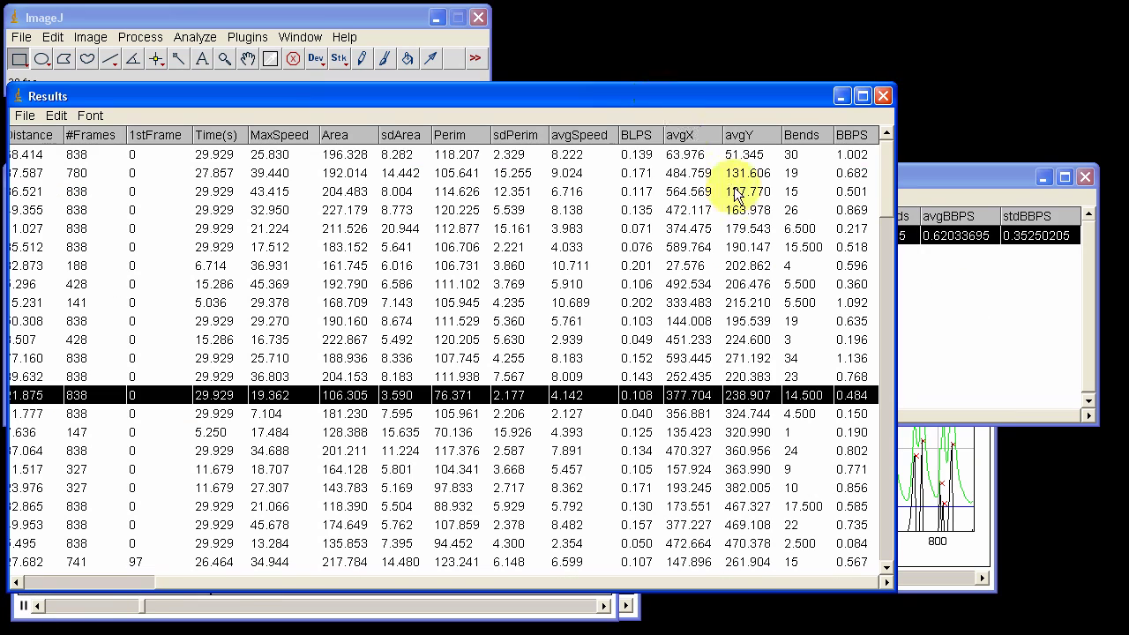
left_click(852, 157)
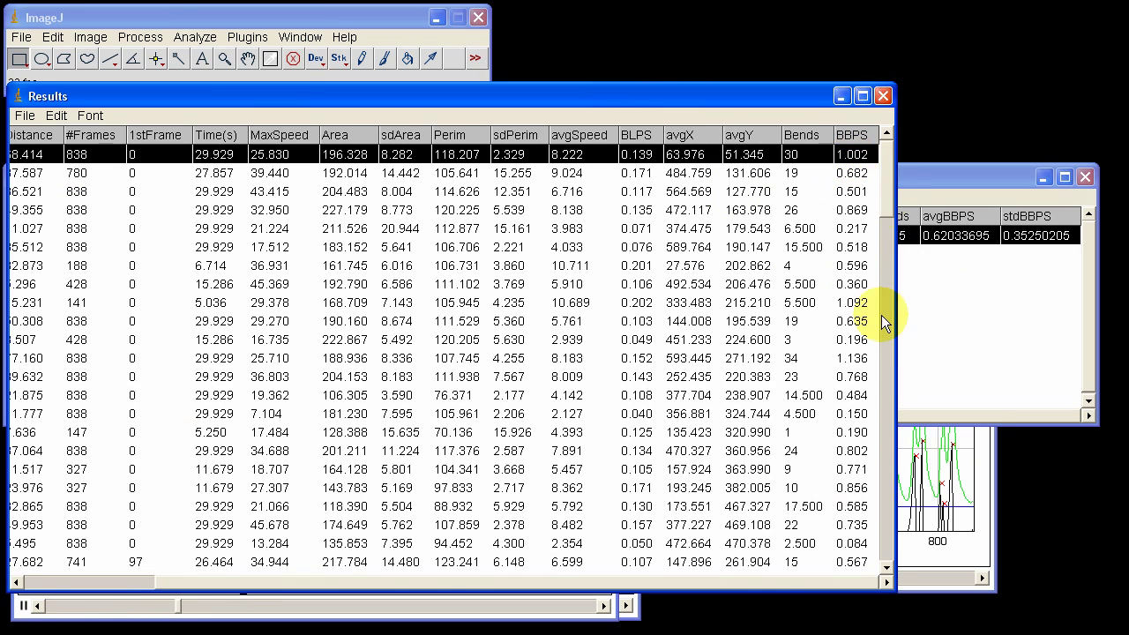
mouse_move(879, 181)
left_mouse_down()
mouse_move(889, 271)
mouse_move(884, 162)
left_mouse_up()
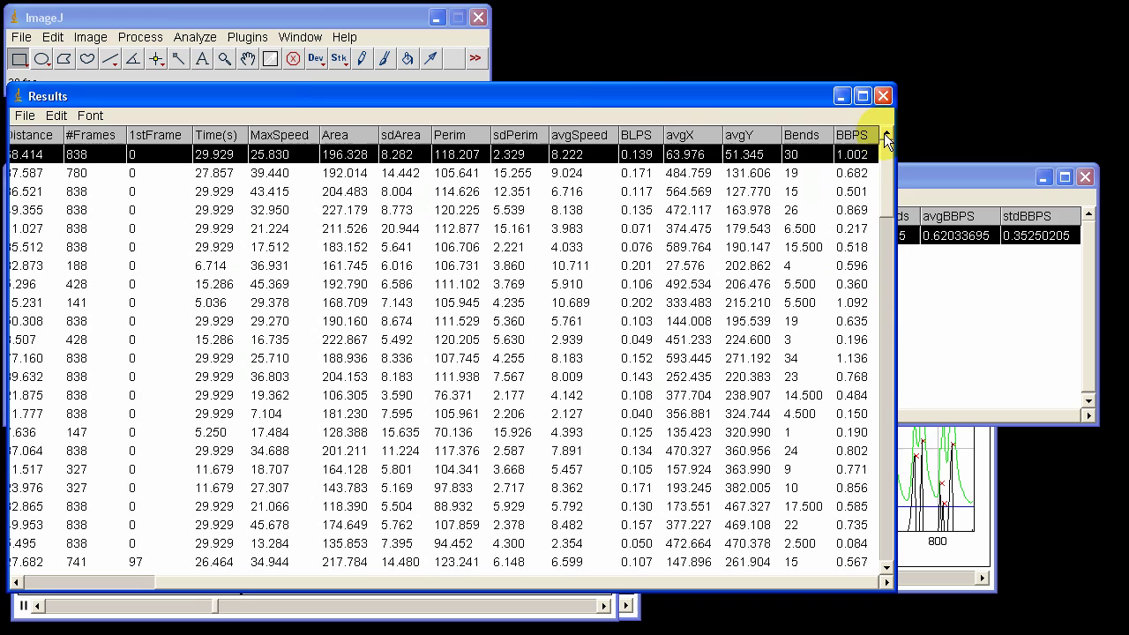